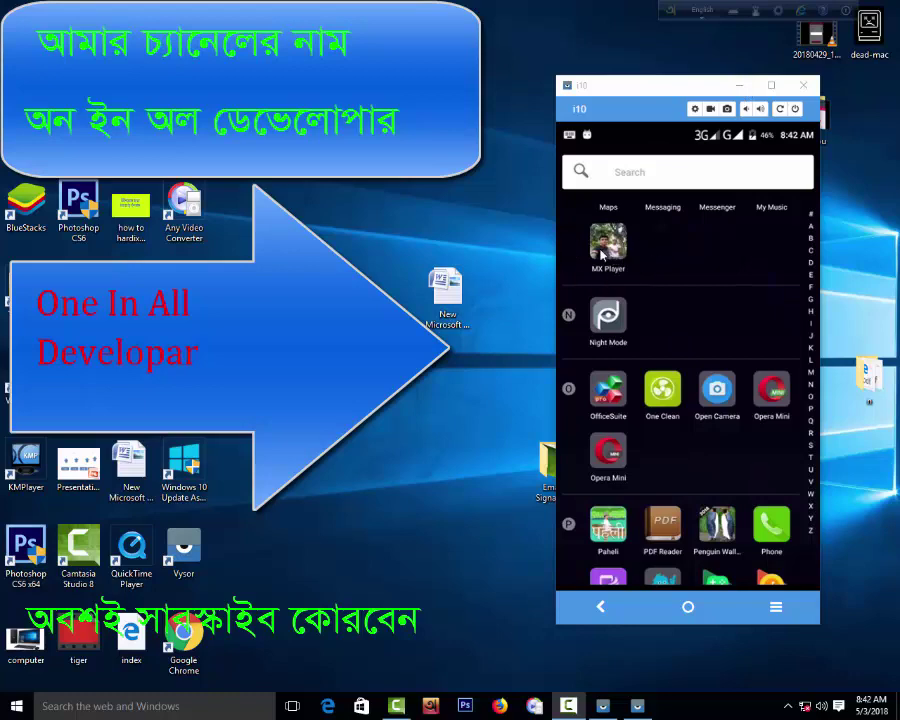
# Open MX Player on the mirrored phone to view its video folders, and return to the app list.
pyautogui.click(594, 249)
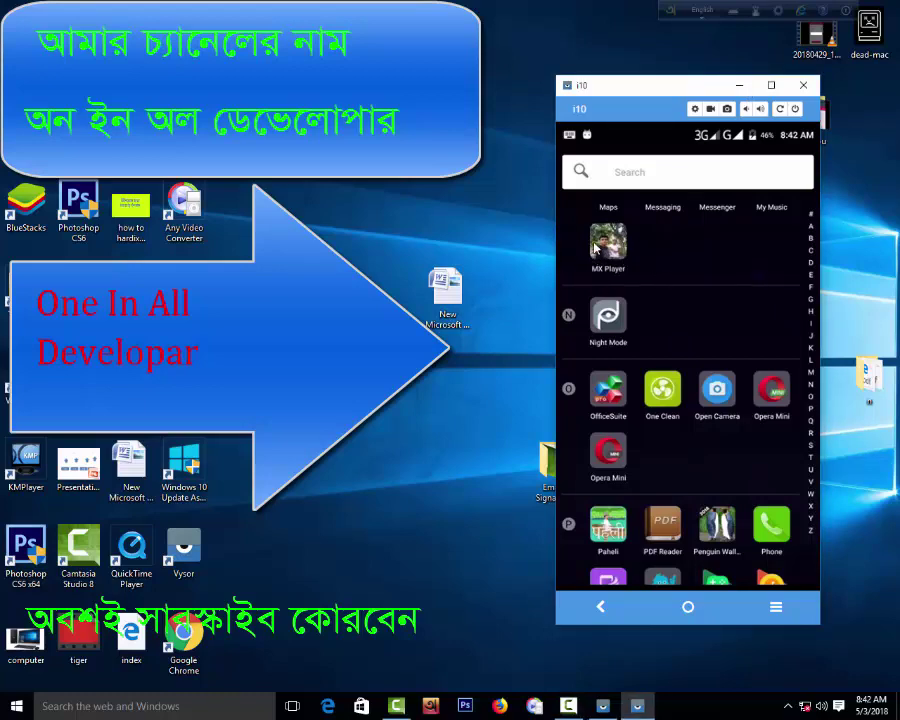
pyautogui.click(594, 249)
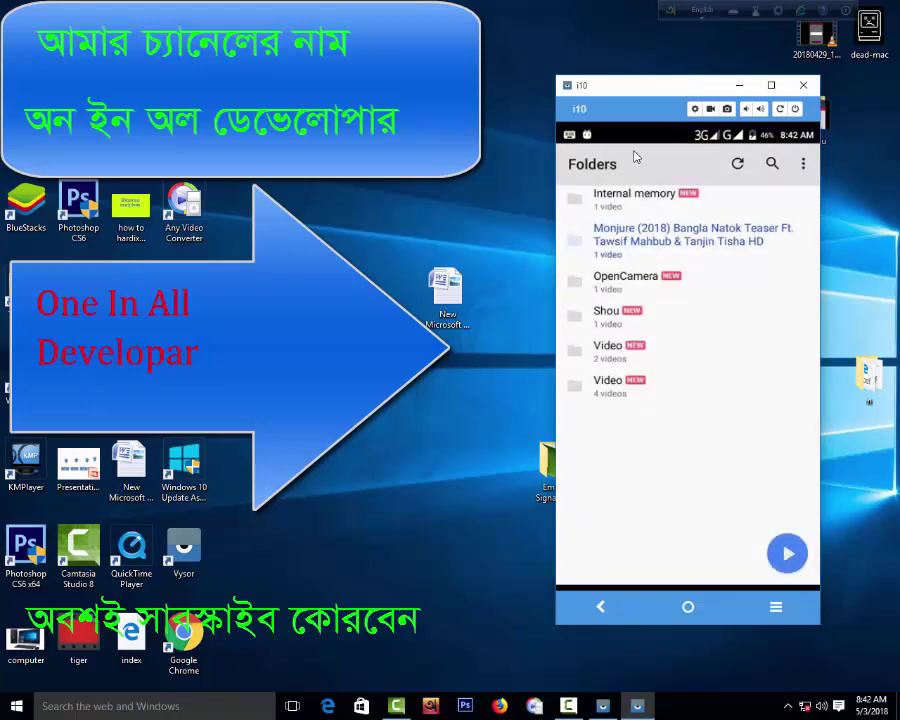
pyautogui.rightClick(638, 346)
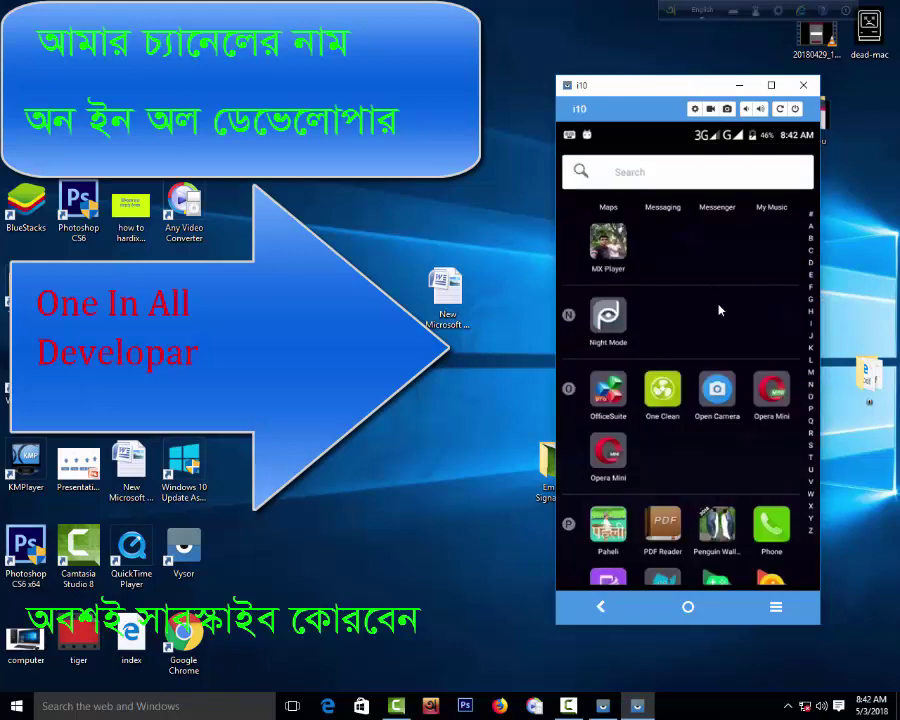
# Turn on the data connection in the phone's quick settings and close the notification shade.
pyautogui.scroll(10, 679, 312)
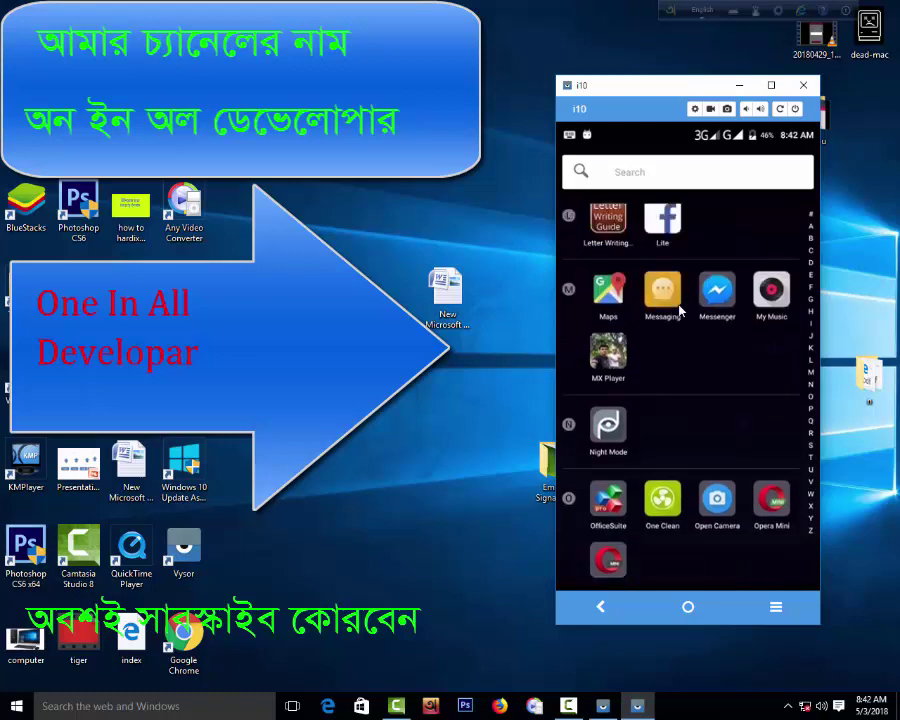
pyautogui.scroll(8, 679, 312)
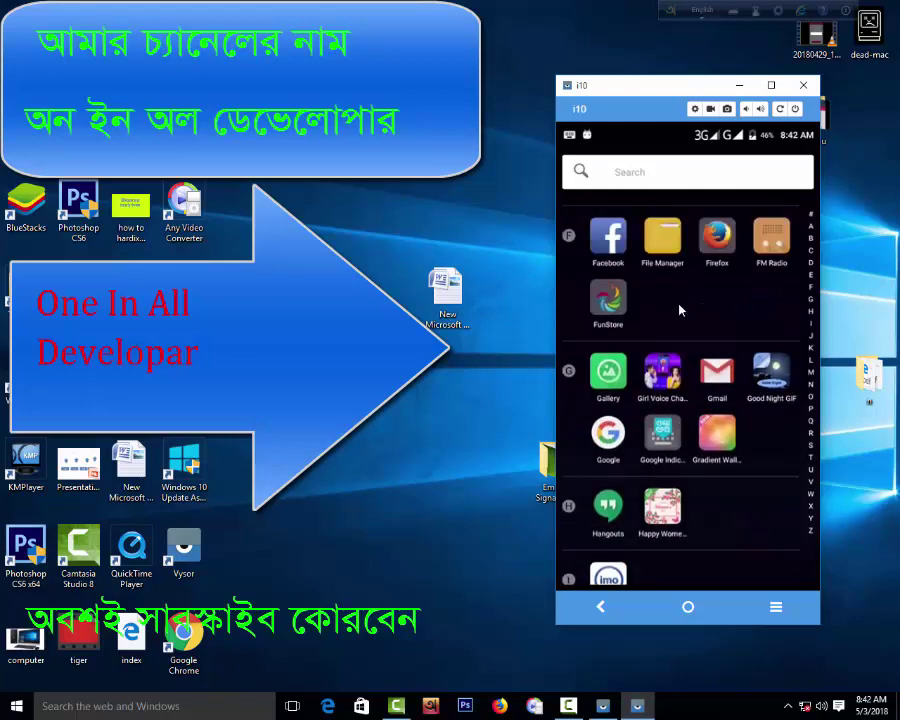
pyautogui.scroll(5, 660, 250)
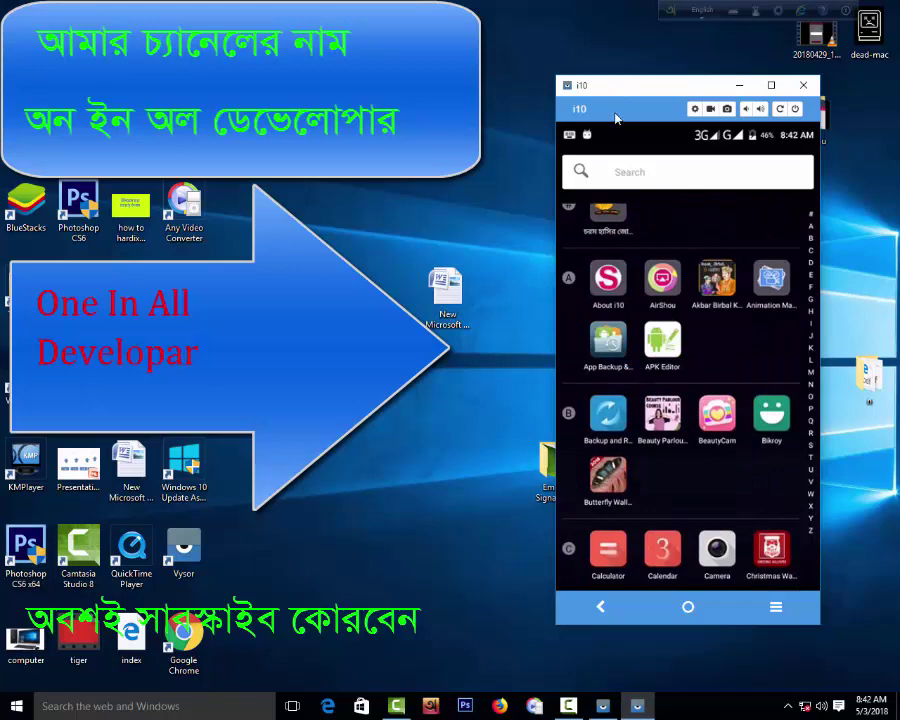
pyautogui.moveTo(625, 129); pyautogui.dragTo(744, 420)
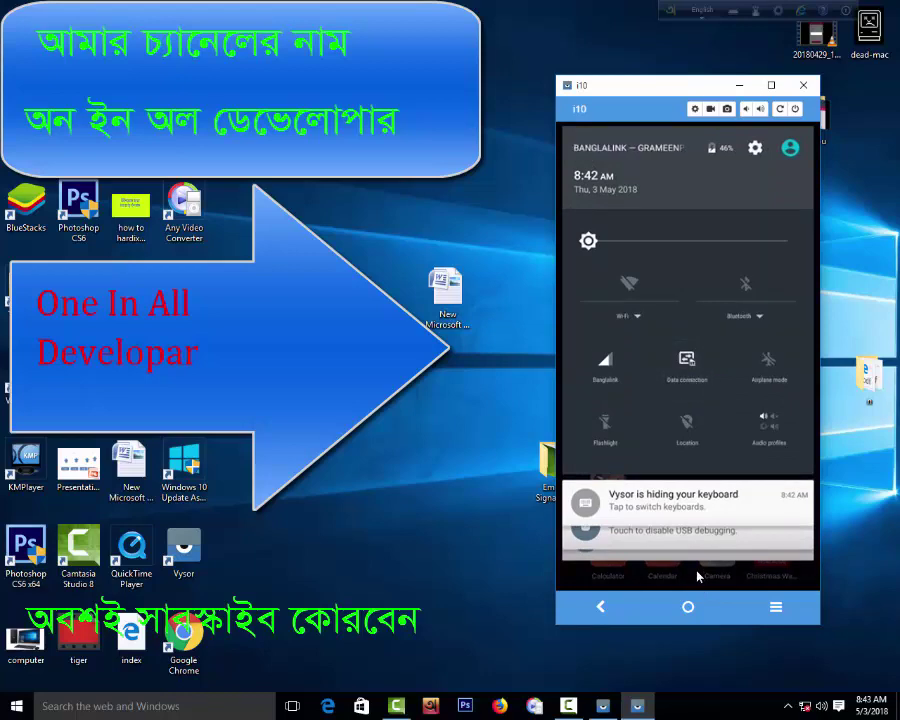
pyautogui.moveTo(698, 576); pyautogui.dragTo(697, 490)
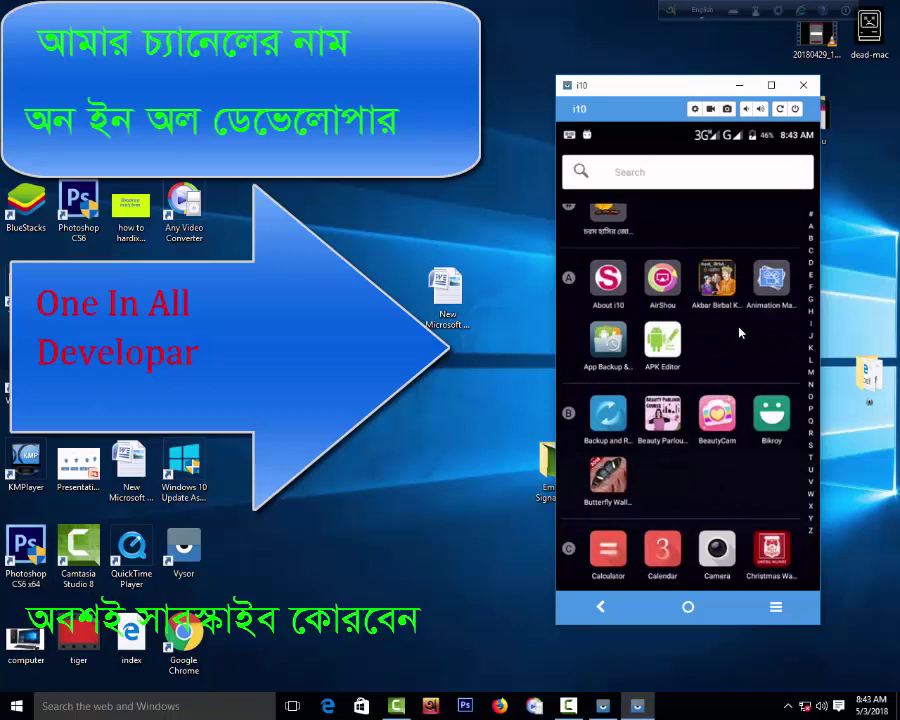
pyautogui.scroll(2, 729, 321)
pyautogui.scroll(-3, 724, 329)
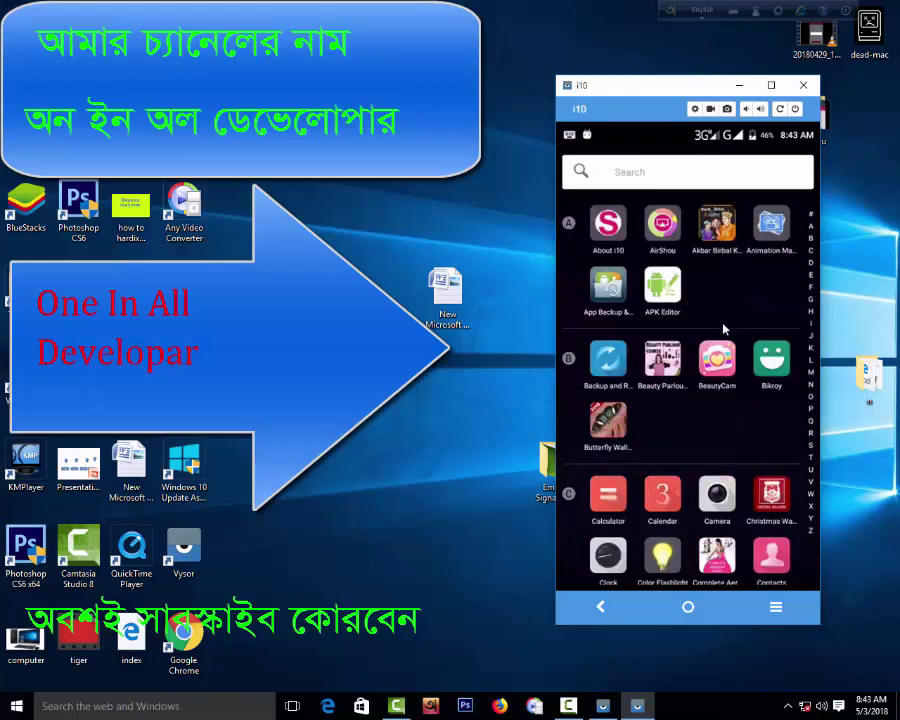
pyautogui.scroll(-3, 724, 329)
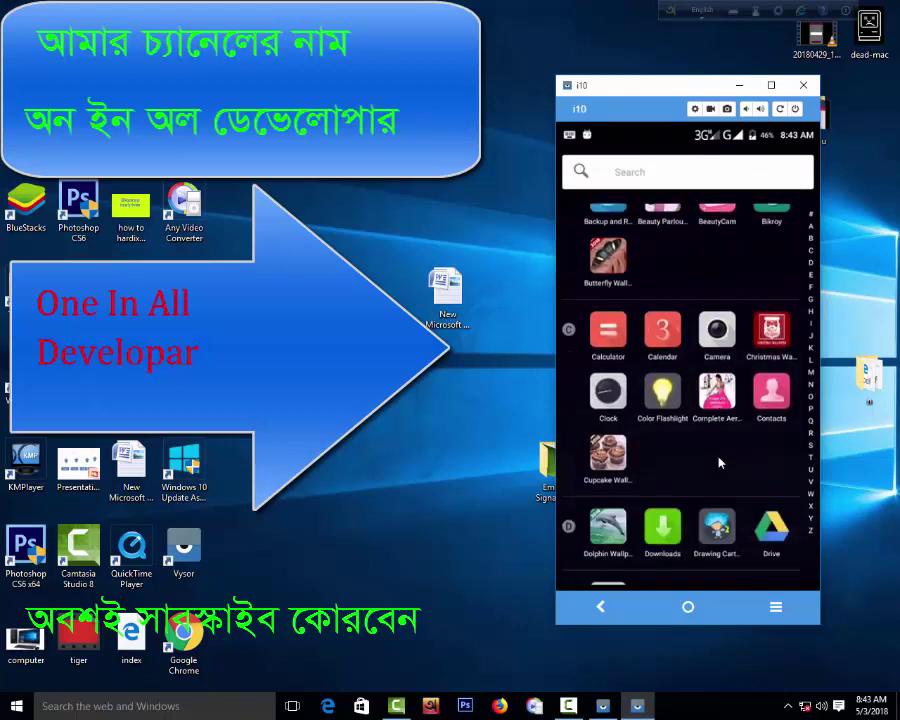
pyautogui.scroll(-3, 724, 482)
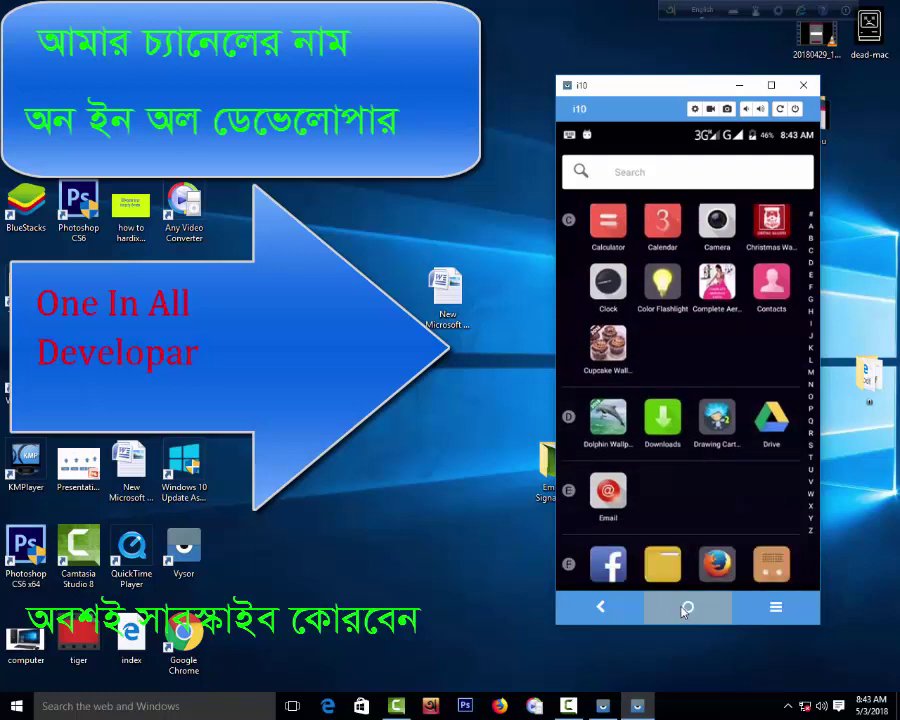
# Open Play Store from the home-screen folder, rerun the recent search "apk premission remover", and return to the store's home page.
pyautogui.click(688, 606)
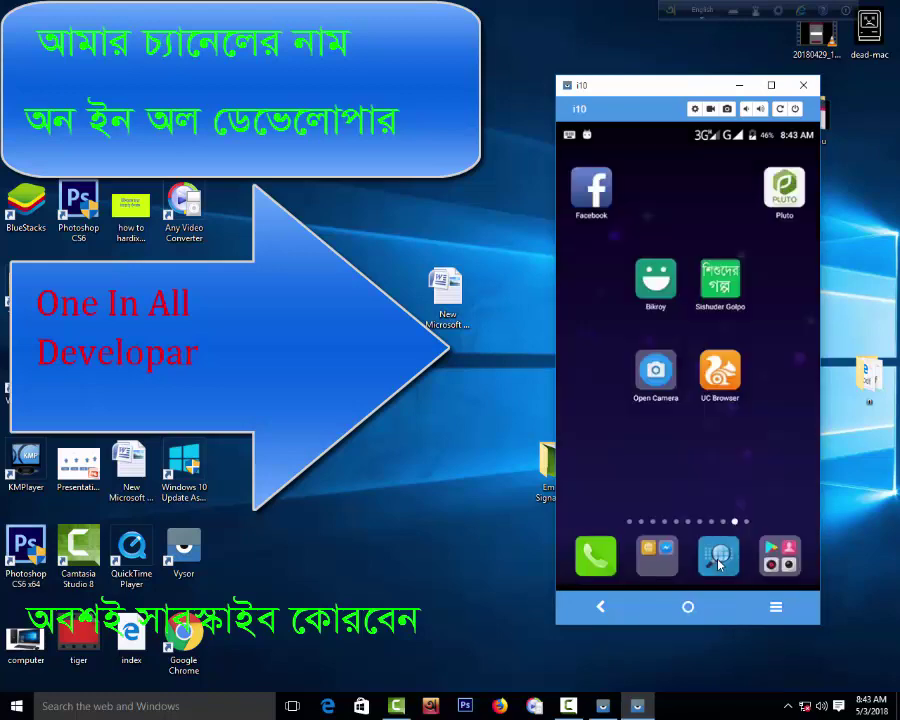
pyautogui.click(785, 558)
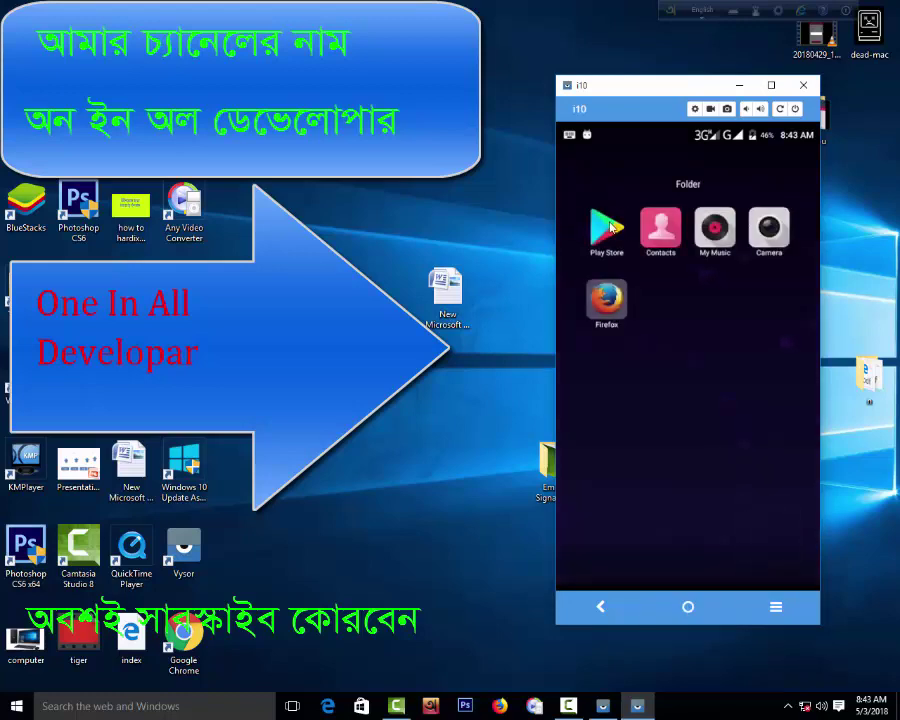
pyautogui.click(609, 228)
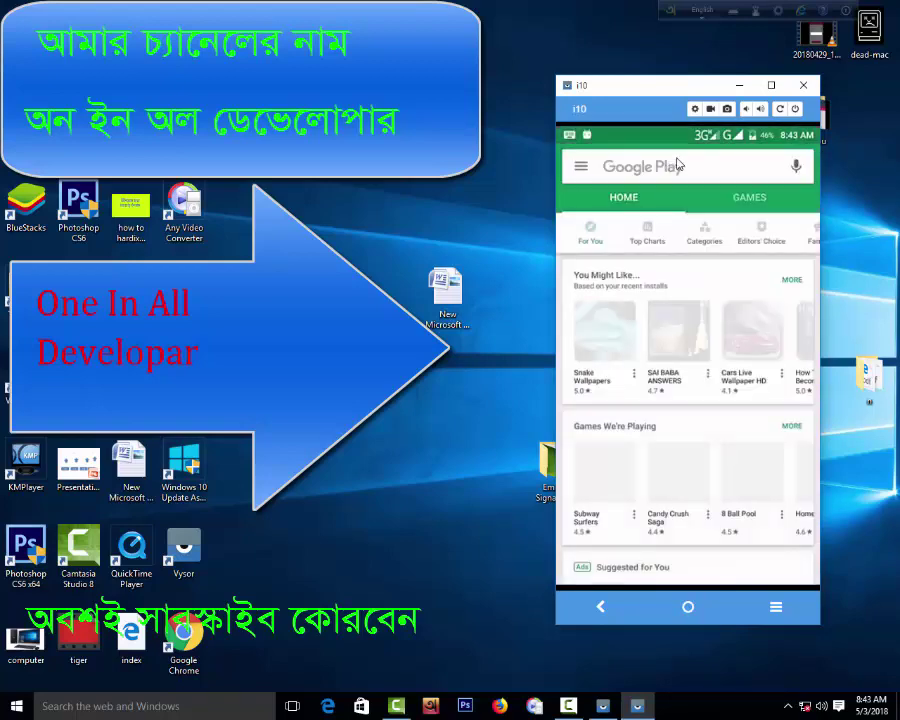
pyautogui.click(680, 167)
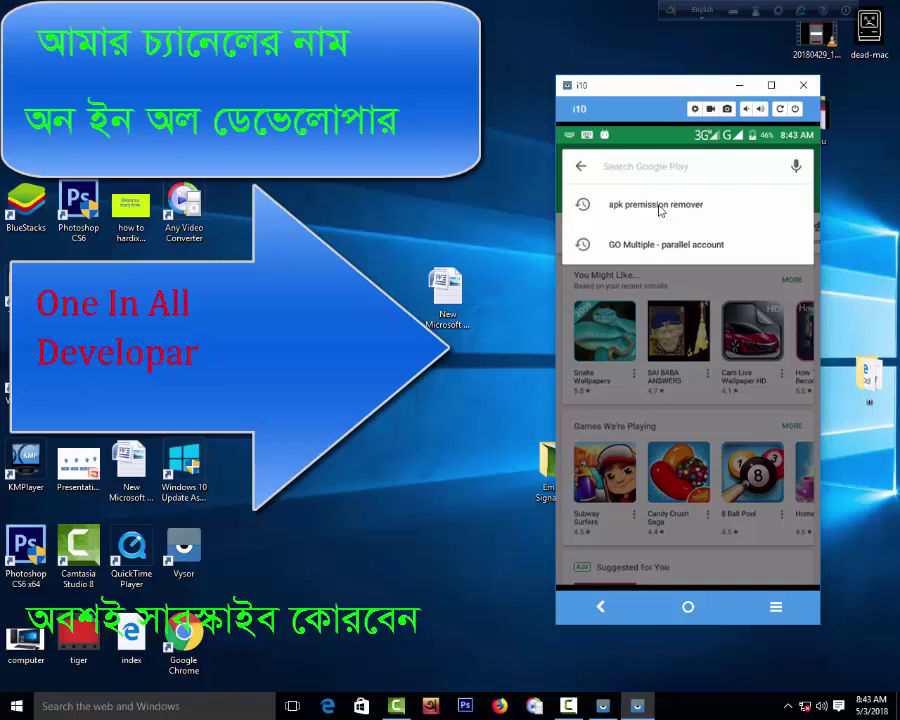
pyautogui.click(634, 205)
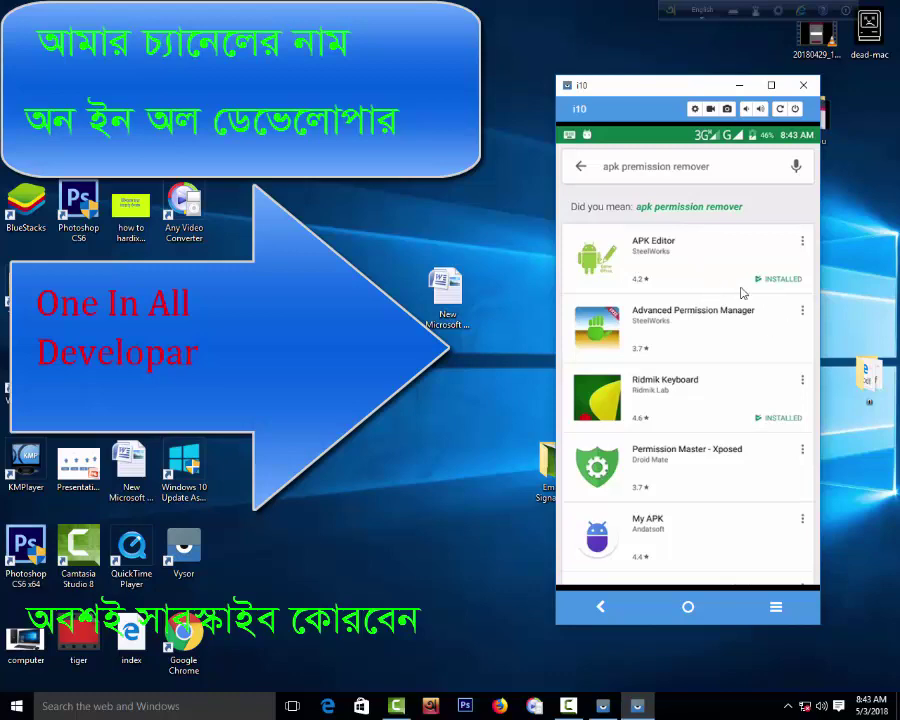
pyautogui.click(577, 170)
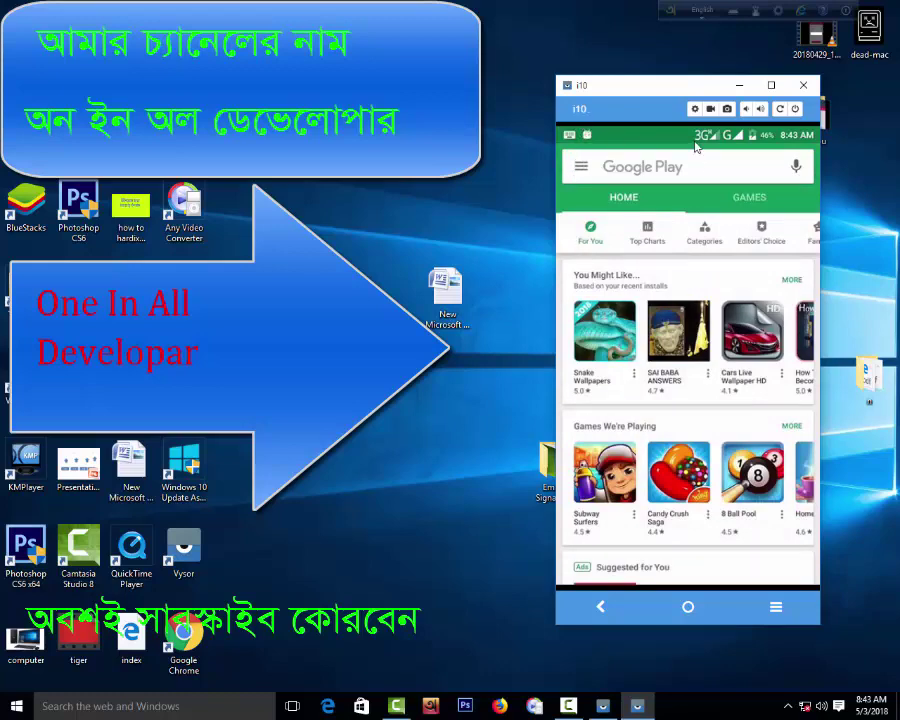
# Turn off the data connection in the phone's quick settings and return to the phone's home screen.
pyautogui.moveTo(696, 131); pyautogui.dragTo(705, 225)
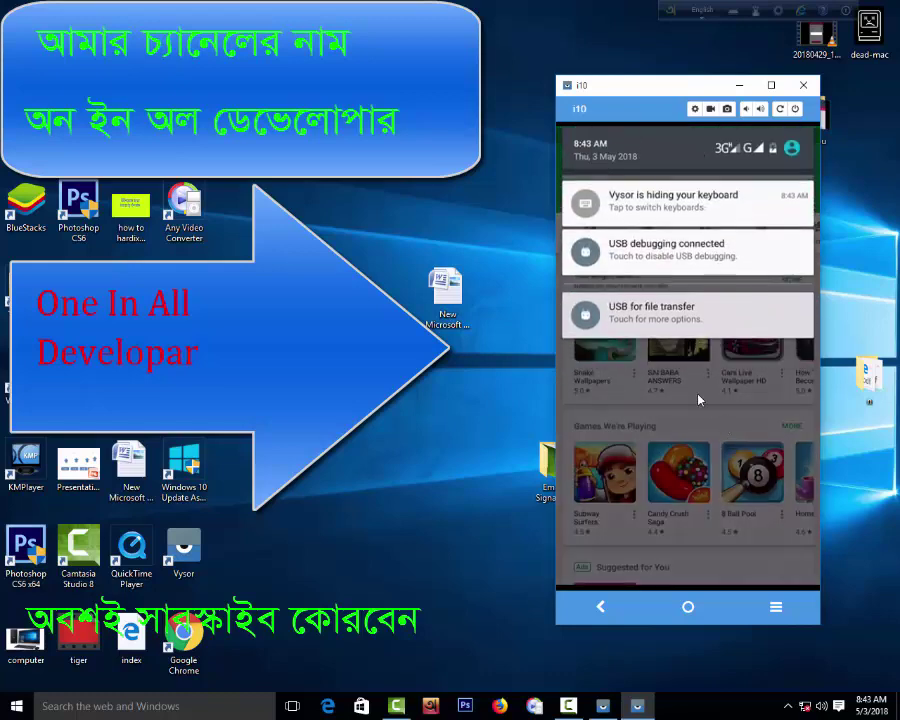
pyautogui.moveTo(727, 311); pyautogui.dragTo(727, 430)
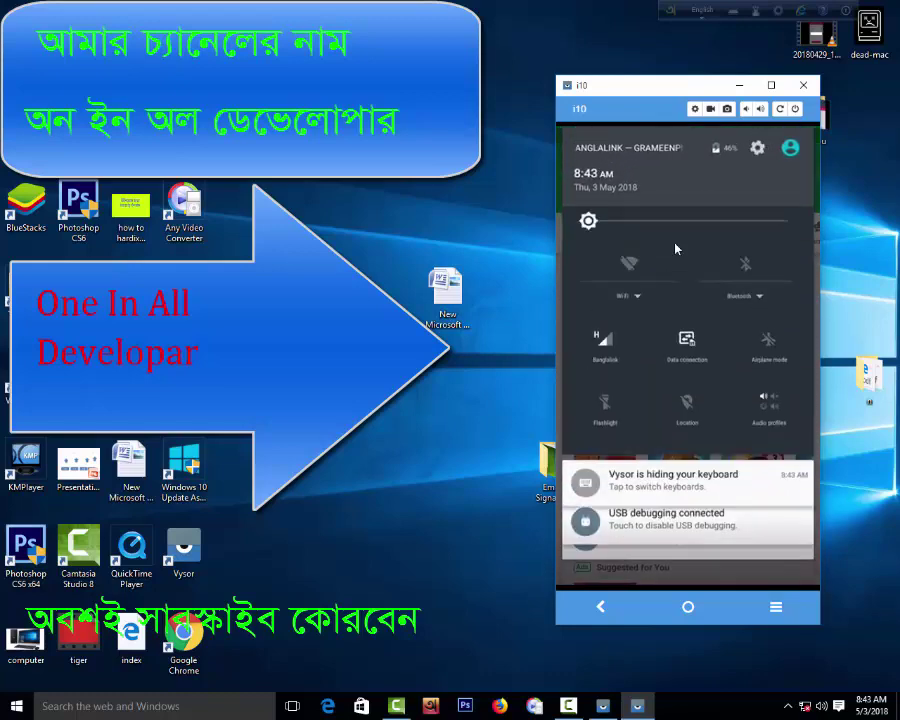
pyautogui.moveTo(675, 245); pyautogui.dragTo(689, 420)
pyautogui.click(684, 378)
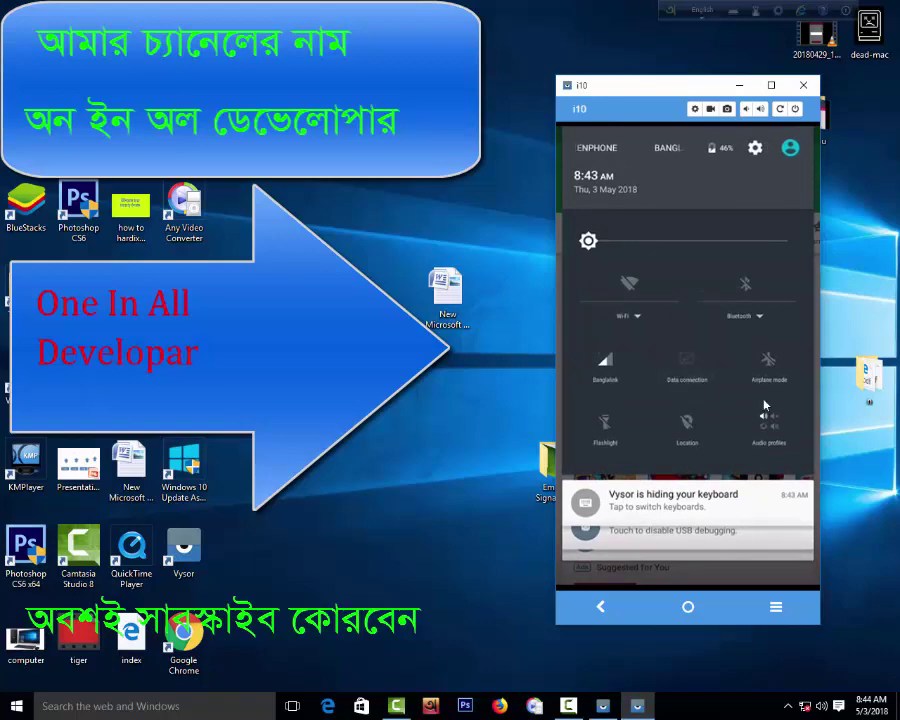
pyautogui.moveTo(693, 315); pyautogui.dragTo(673, 263)
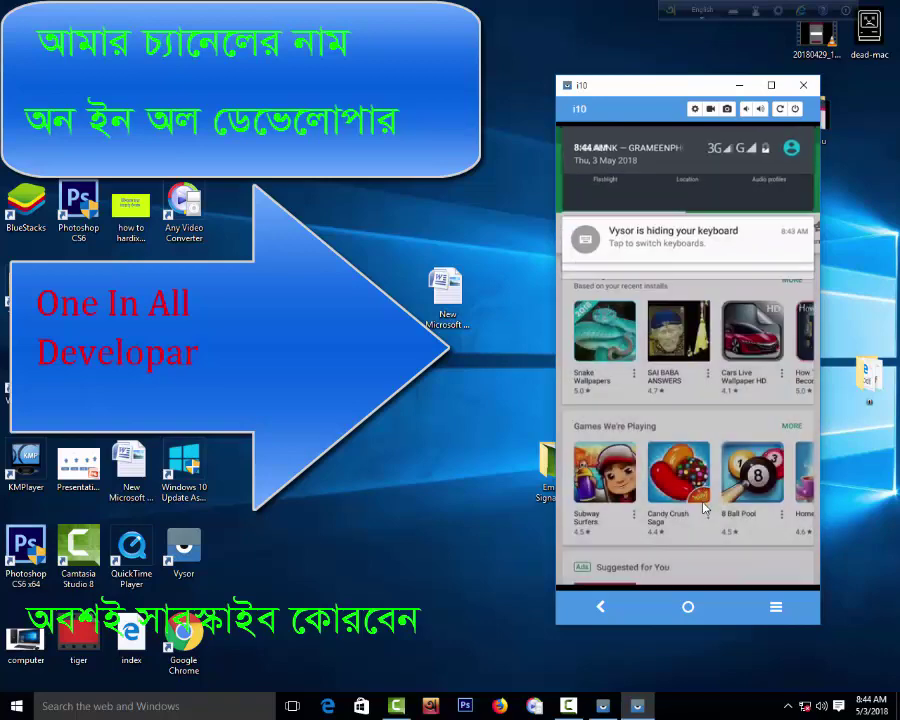
pyautogui.click(706, 625)
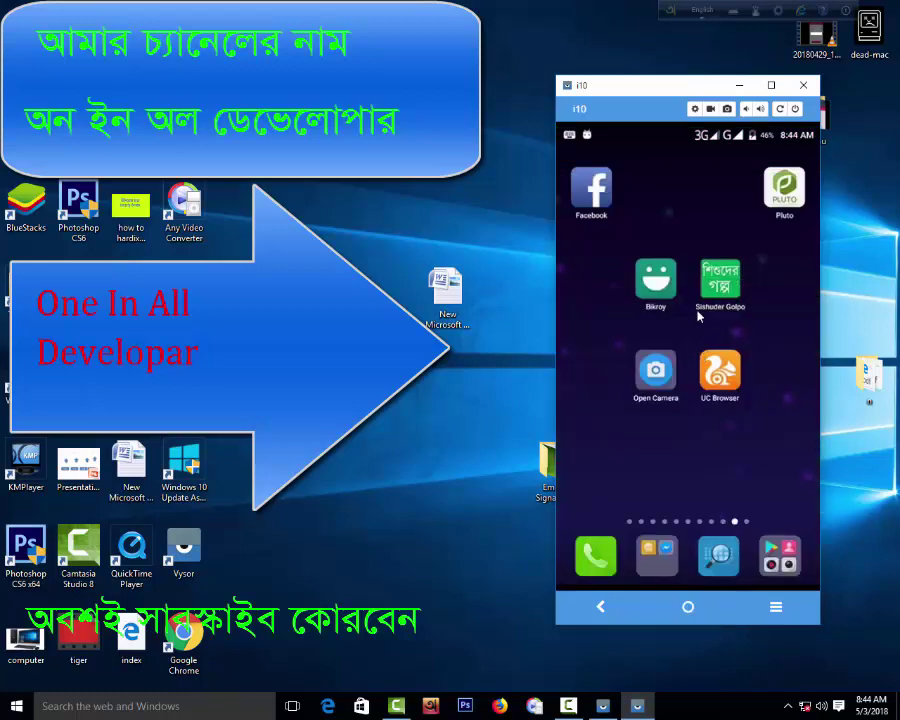
# Browse the phone's full app list through to its last entries and back to the beginning to examine the installed apps.
pyautogui.moveTo(770, 256); pyautogui.dragTo(602, 240)
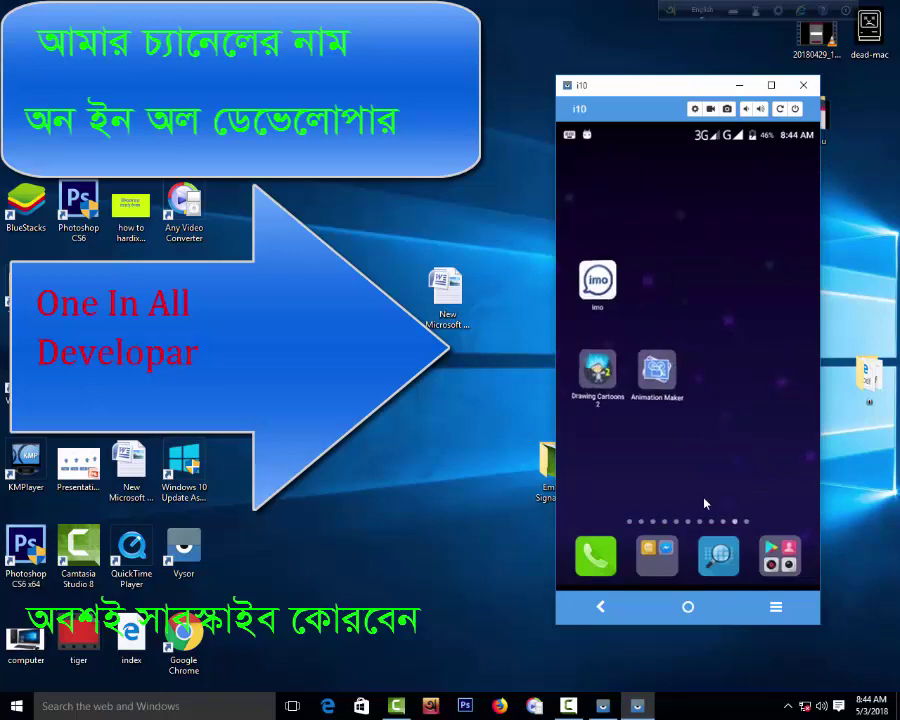
pyautogui.click(728, 556)
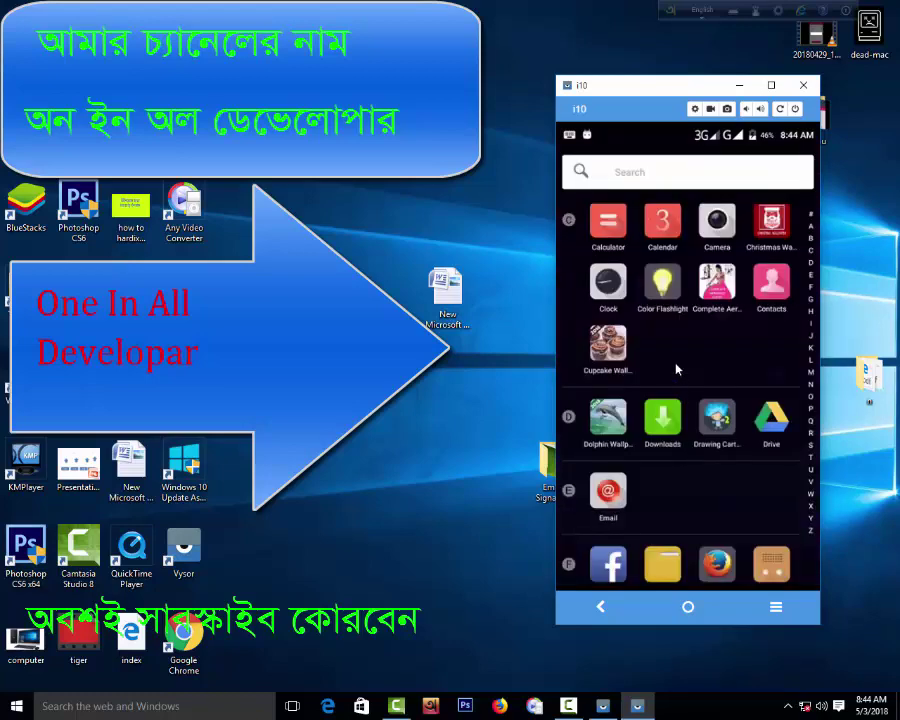
pyautogui.scroll(-3, 700, 428)
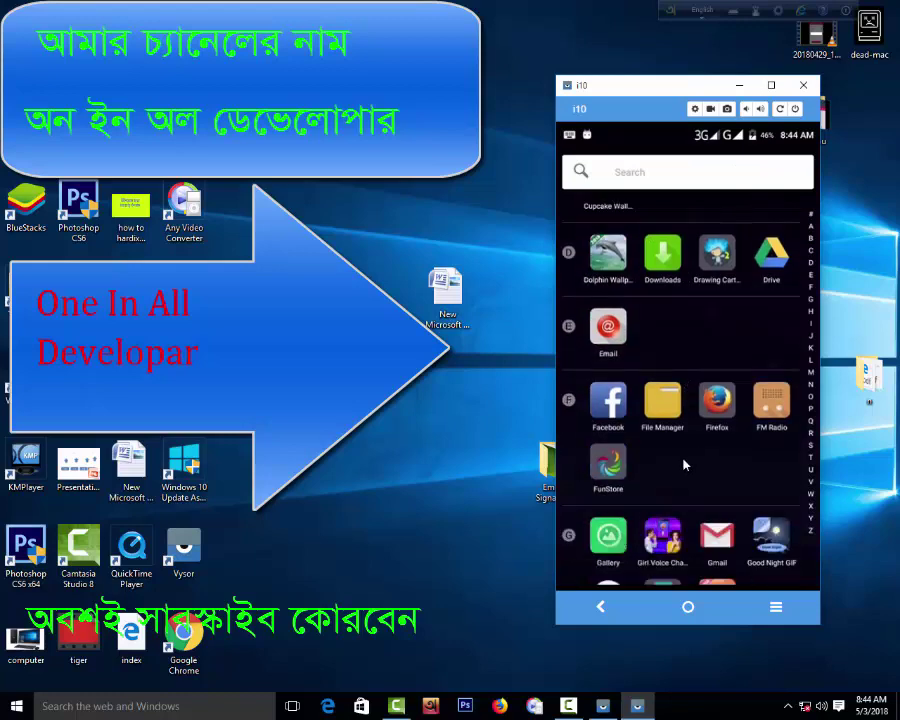
pyautogui.scroll(-3, 685, 464)
pyautogui.scroll(-5, 666, 437)
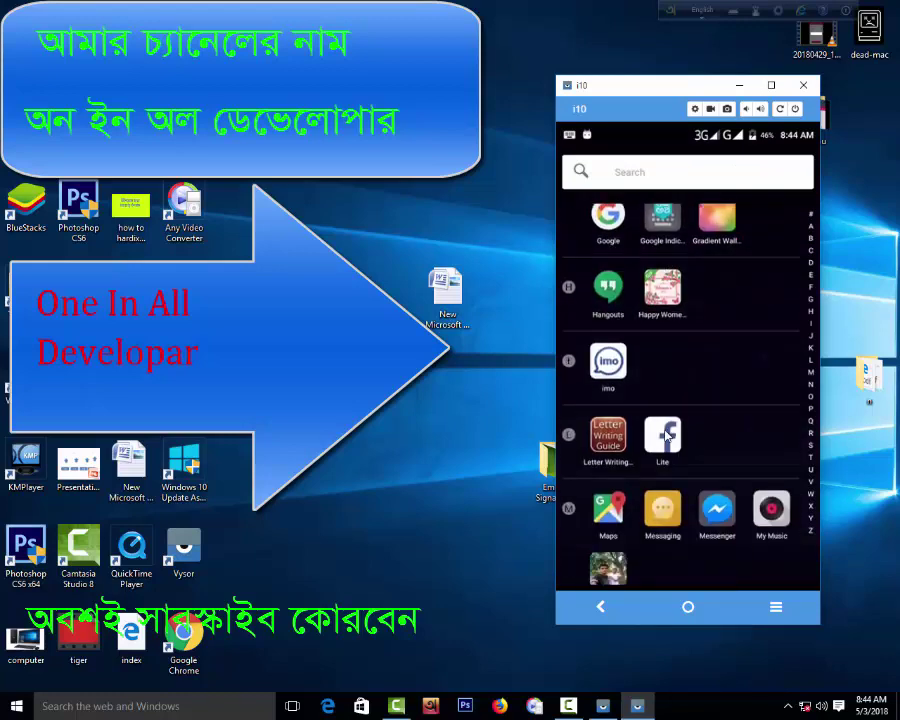
pyautogui.scroll(-5, 666, 440)
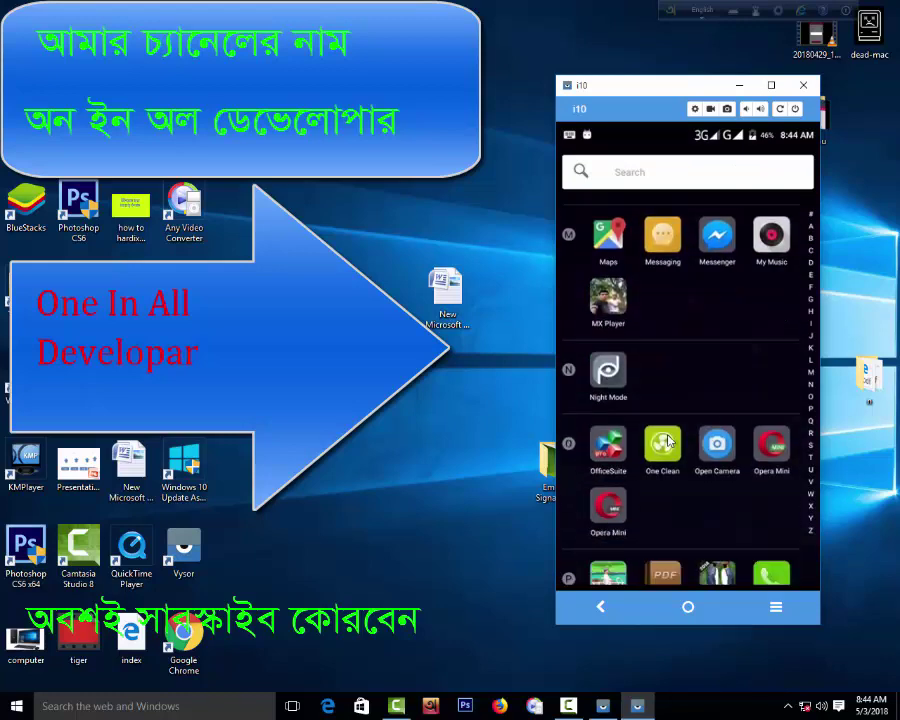
pyautogui.scroll(-3, 668, 441)
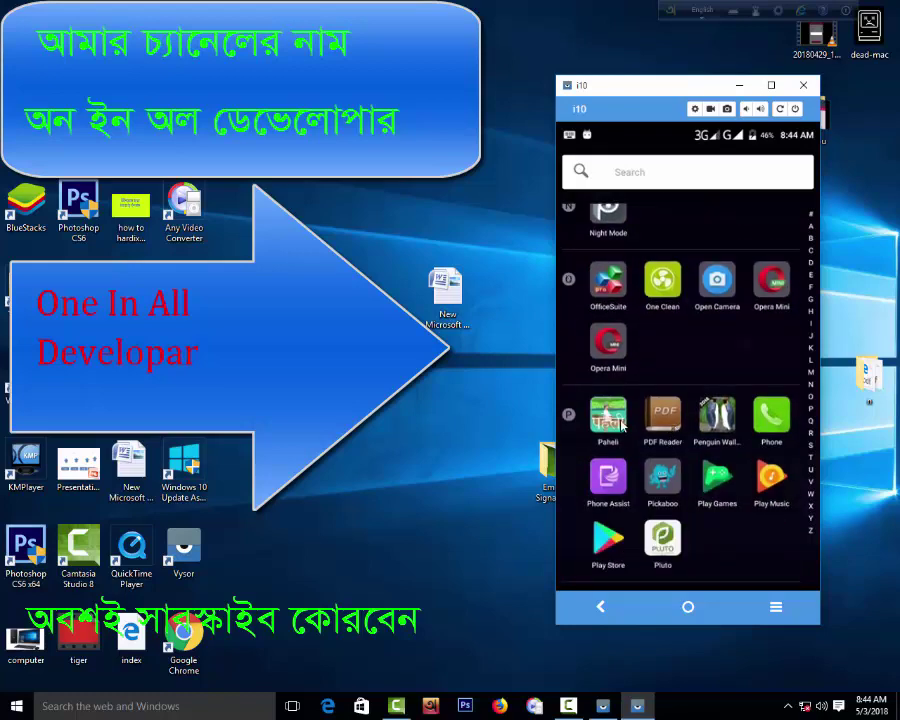
pyautogui.scroll(-9, 622, 426)
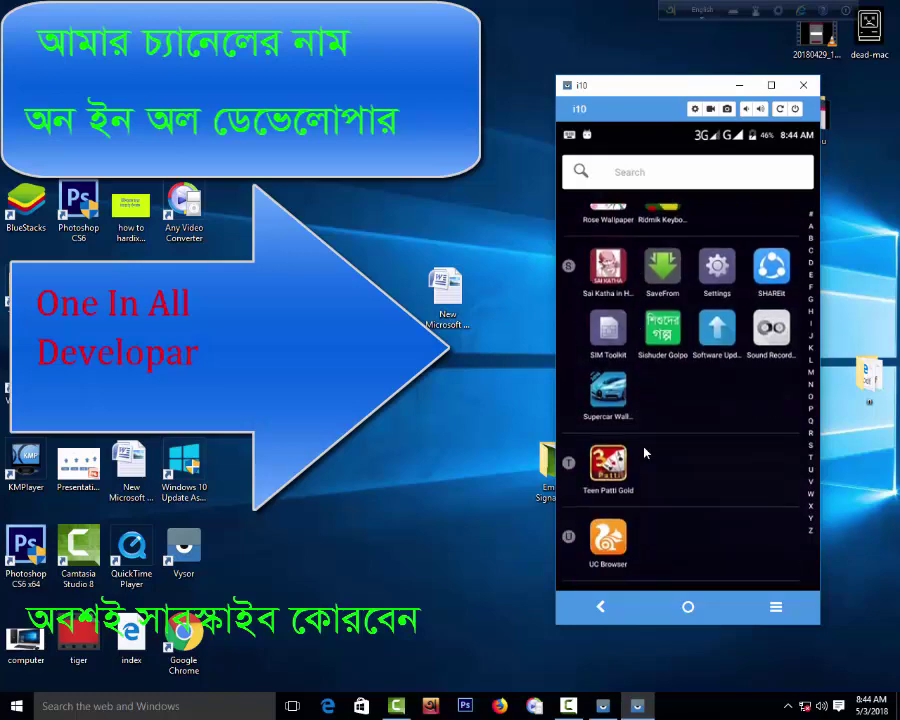
pyautogui.scroll(-5, 646, 450)
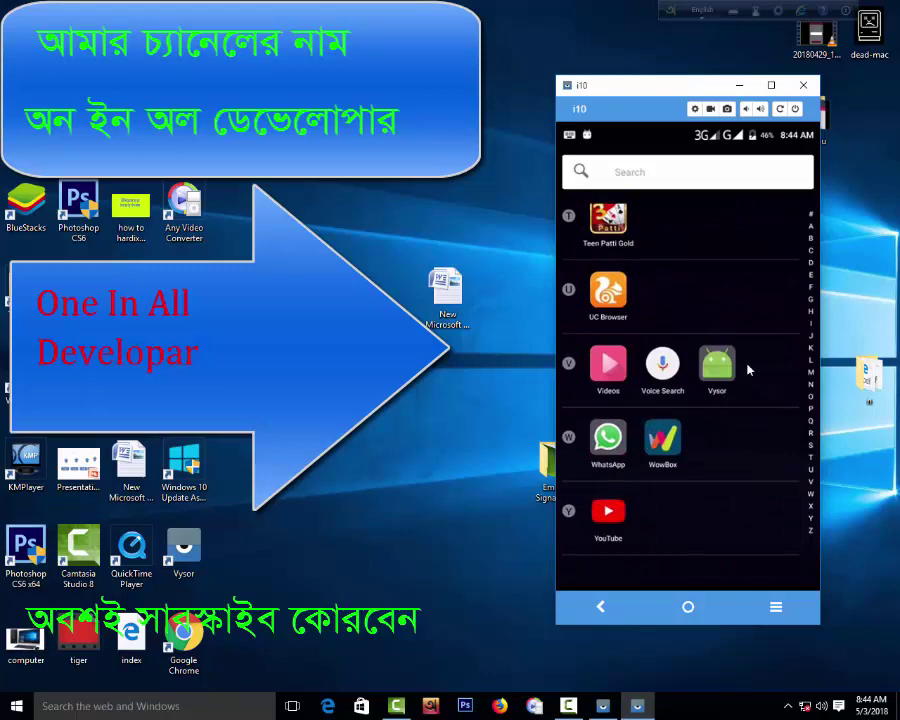
pyautogui.scroll(15, 695, 335)
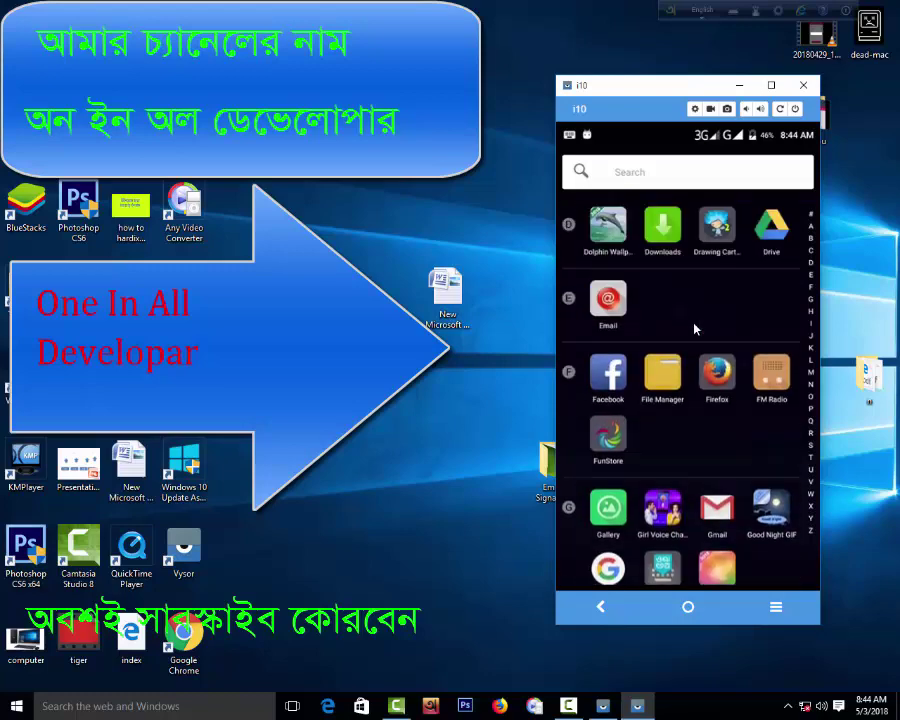
pyautogui.scroll(6, 695, 328)
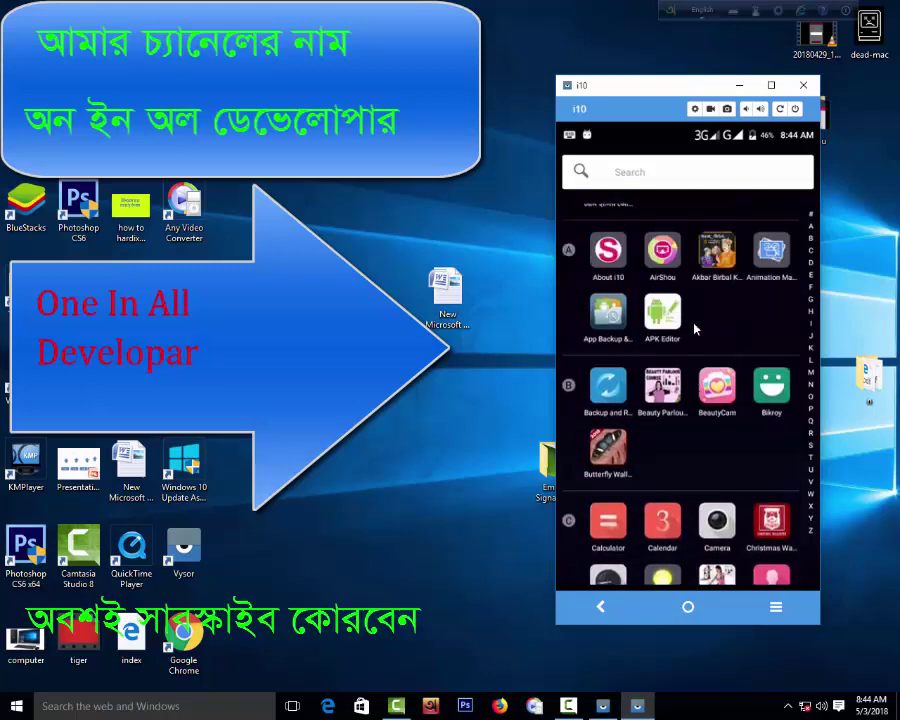
pyautogui.scroll(2, 695, 328)
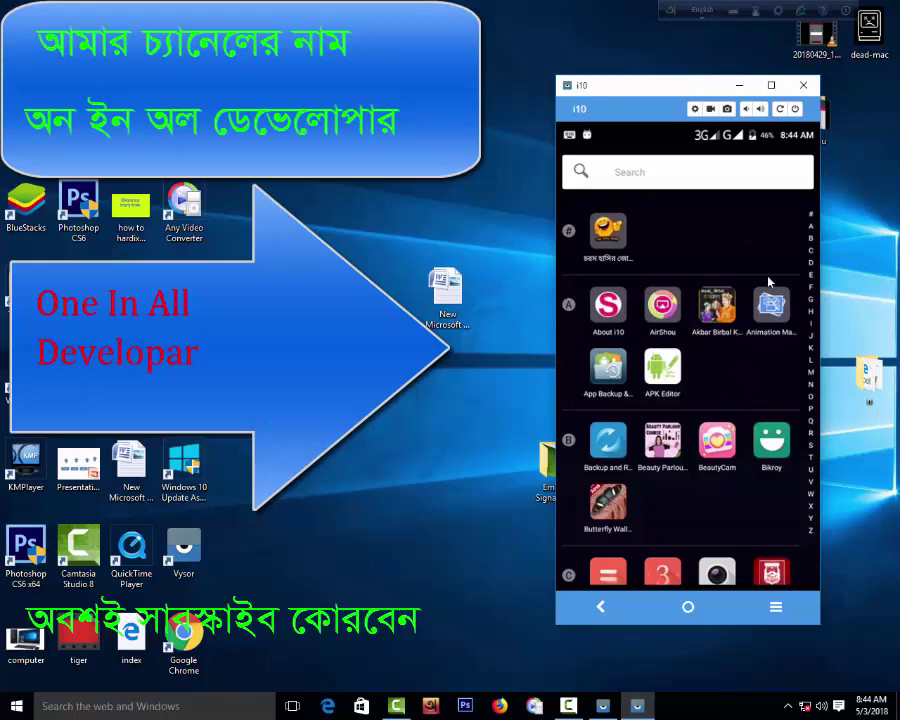
# Refresh the Windows desktop twice.
pyautogui.rightClick(407, 186)
pyautogui.click(461, 224)
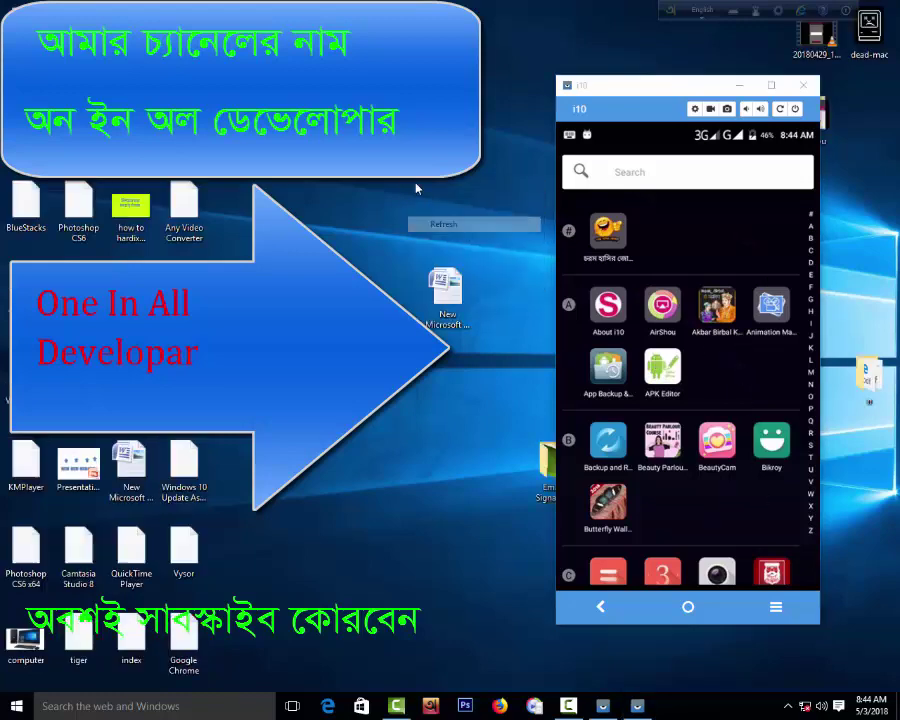
pyautogui.rightClick(414, 184)
pyautogui.click(463, 224)
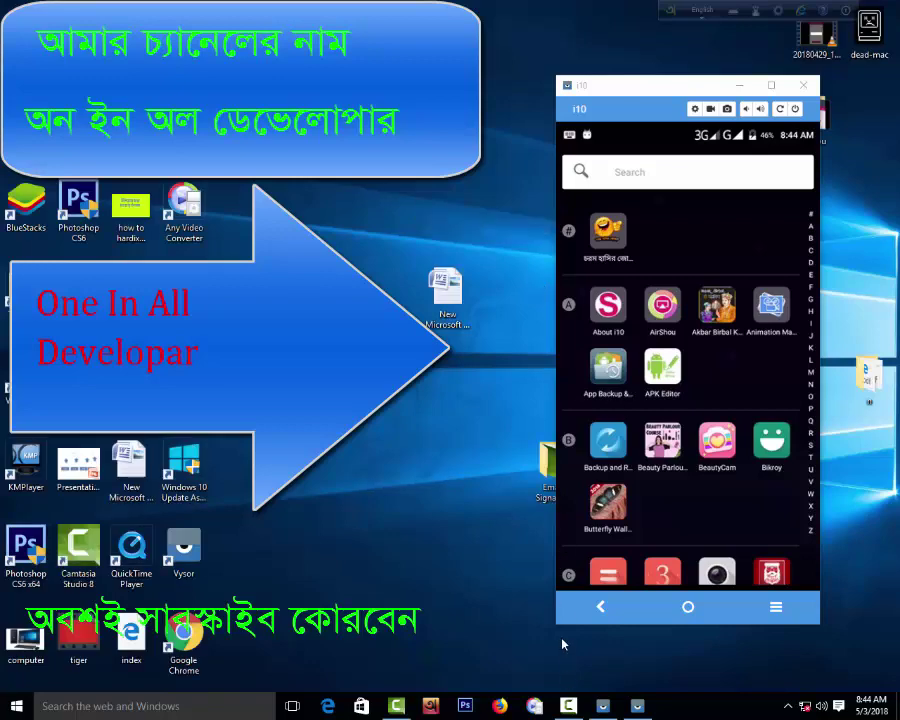
# Enlarge the mirrored phone window and move it up so the whole phone display fits on the desktop.
pyautogui.moveTo(558, 628); pyautogui.dragTo(480, 678)
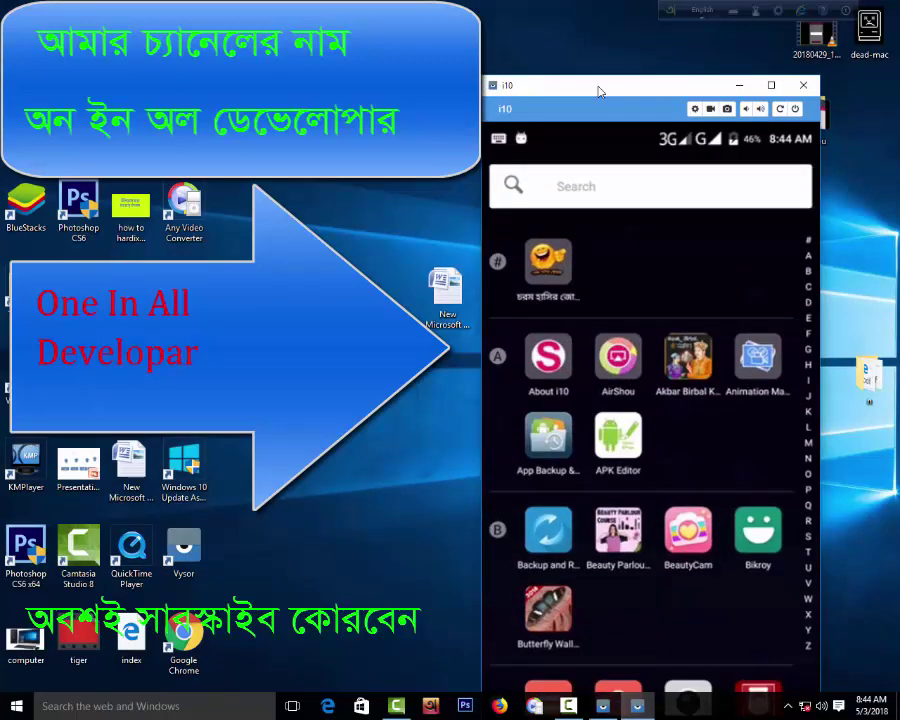
pyautogui.moveTo(598, 91); pyautogui.dragTo(561, 17)
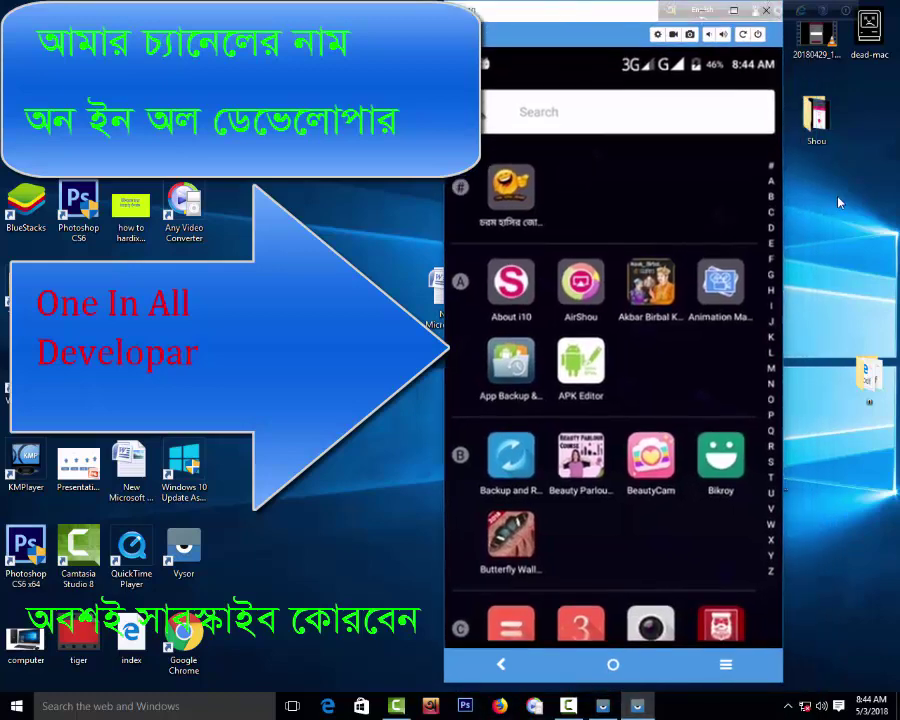
# Refresh the Windows desktop twice.
pyautogui.rightClick(838, 202)
pyautogui.click(785, 236)
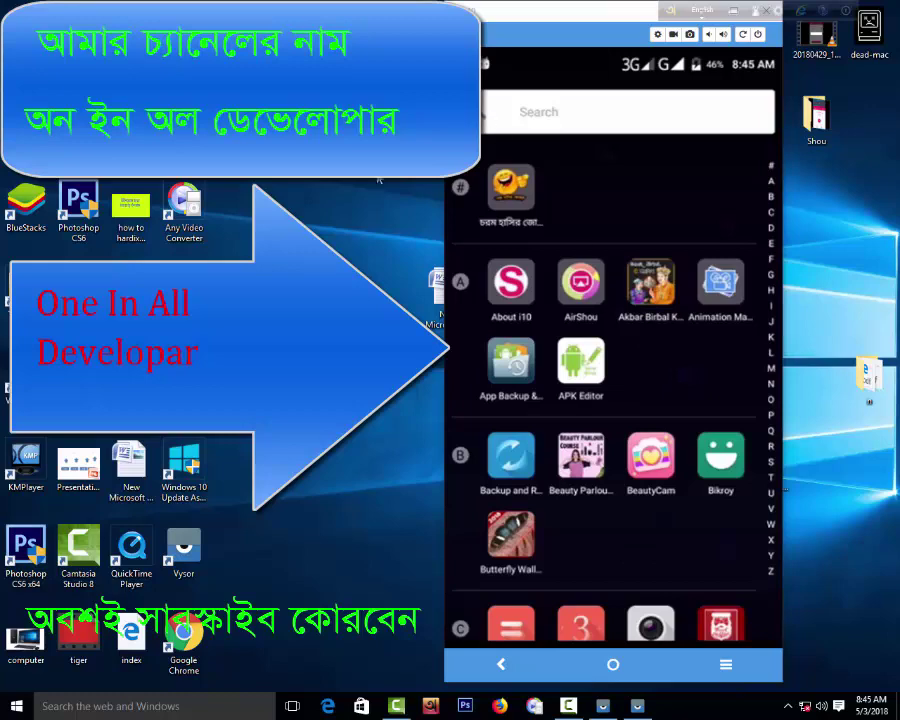
pyautogui.rightClick(302, 188)
pyautogui.click(346, 227)
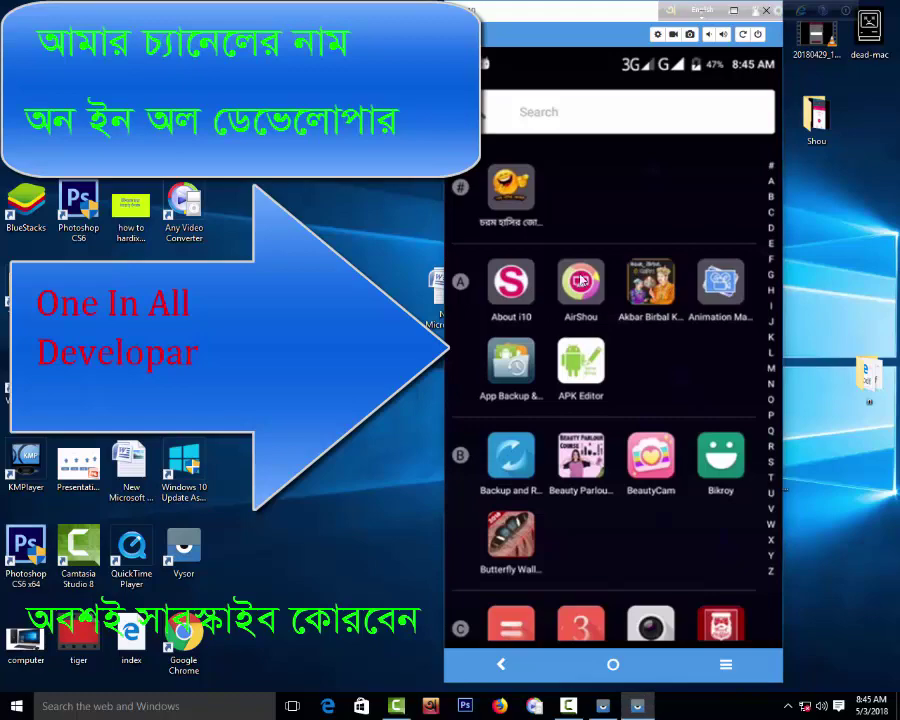
# Open File Manager from the phone's app list and show its APKs category.
pyautogui.scroll(-3, 615, 306)
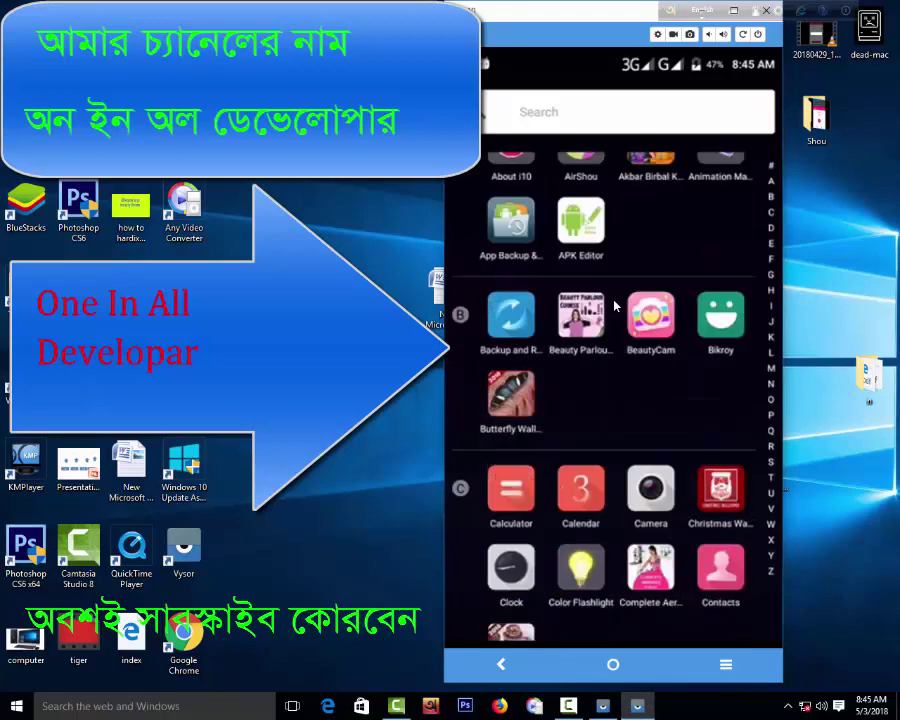
pyautogui.scroll(-8, 615, 306)
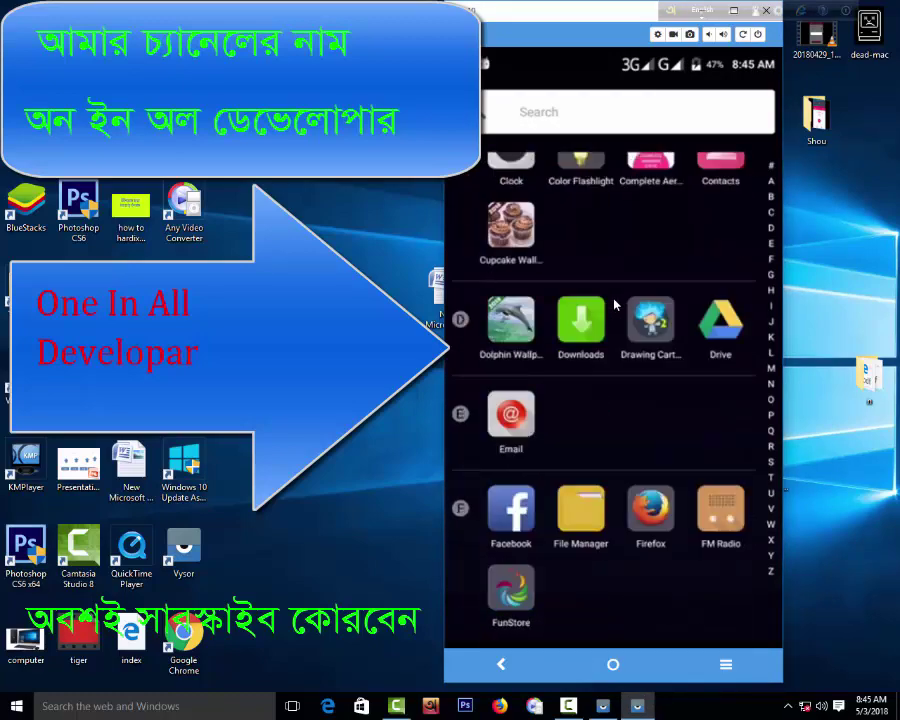
pyautogui.scroll(-7, 615, 306)
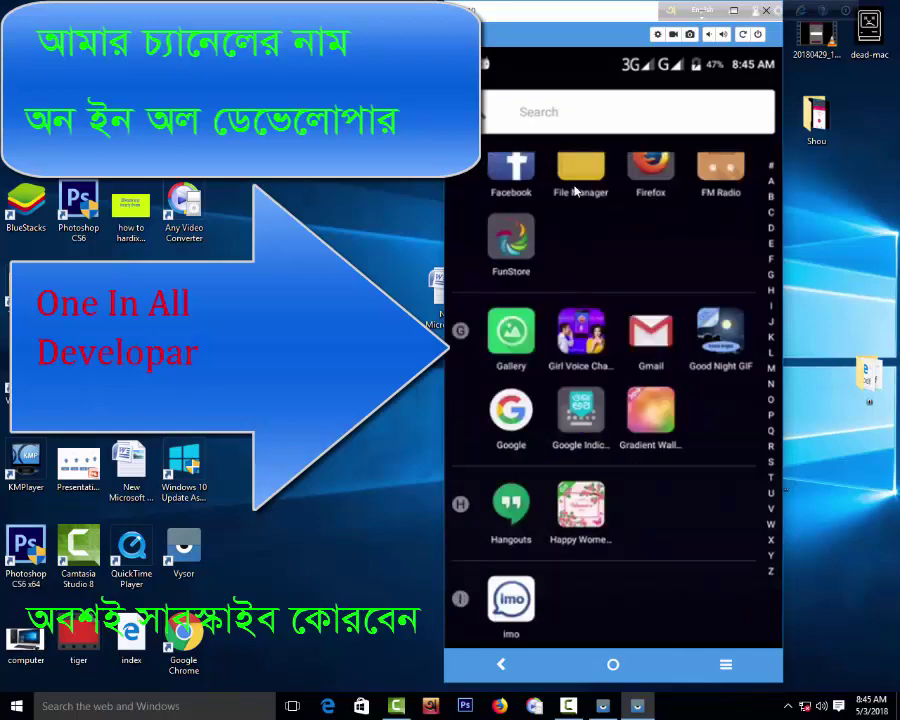
pyautogui.click(577, 200)
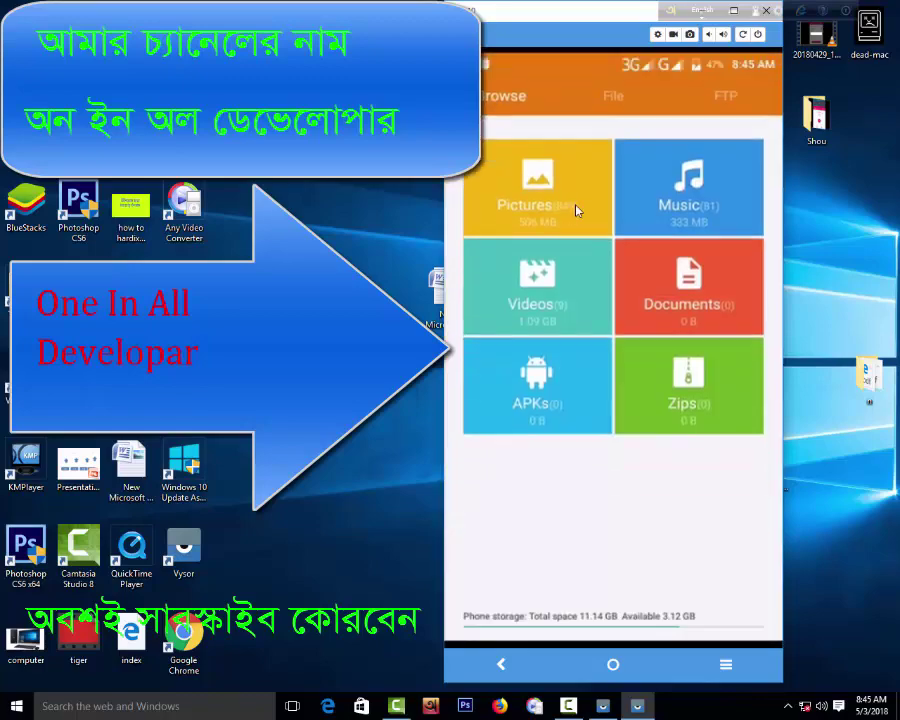
pyautogui.click(553, 400)
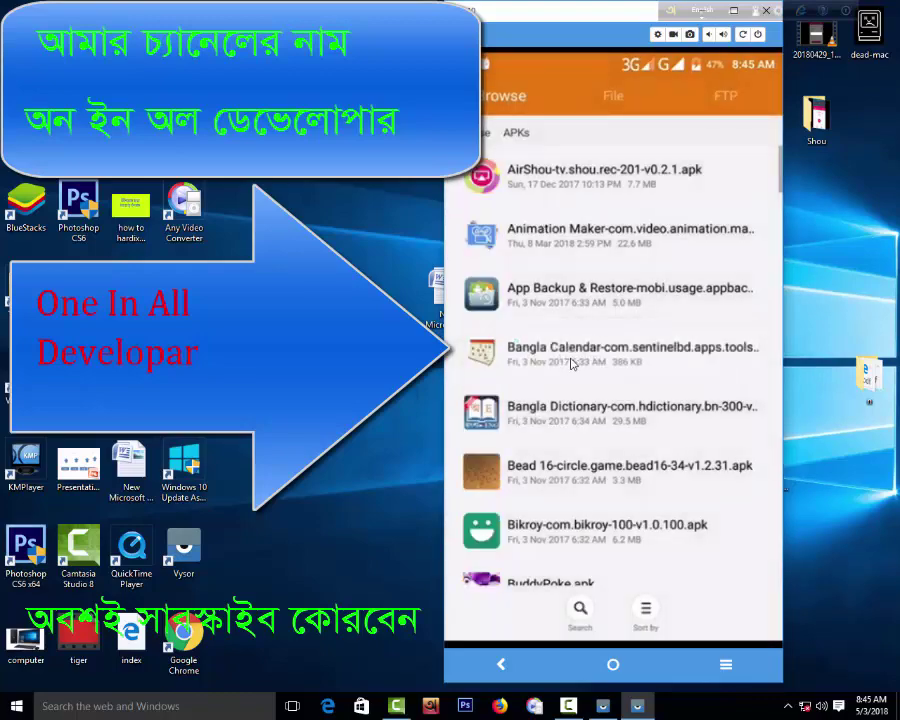
# Try to install the Ridmik Keyboard APK from the file list as an update, and close the installer.
pyautogui.scroll(-5, 580, 320)
pyautogui.scroll(-2, 570, 355)
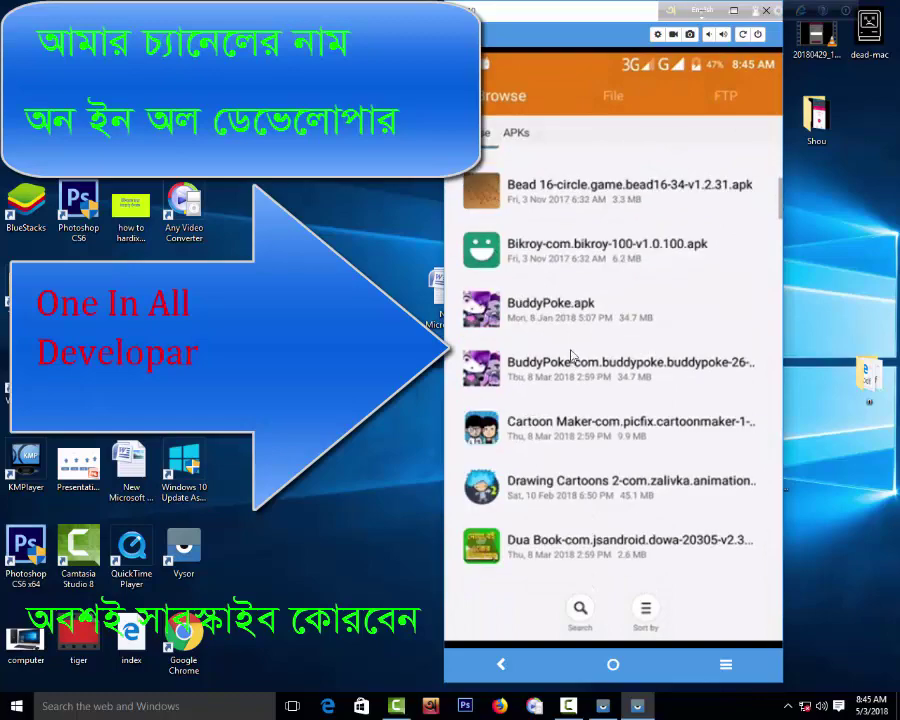
pyautogui.scroll(-6, 568, 344)
pyautogui.scroll(-12, 568, 341)
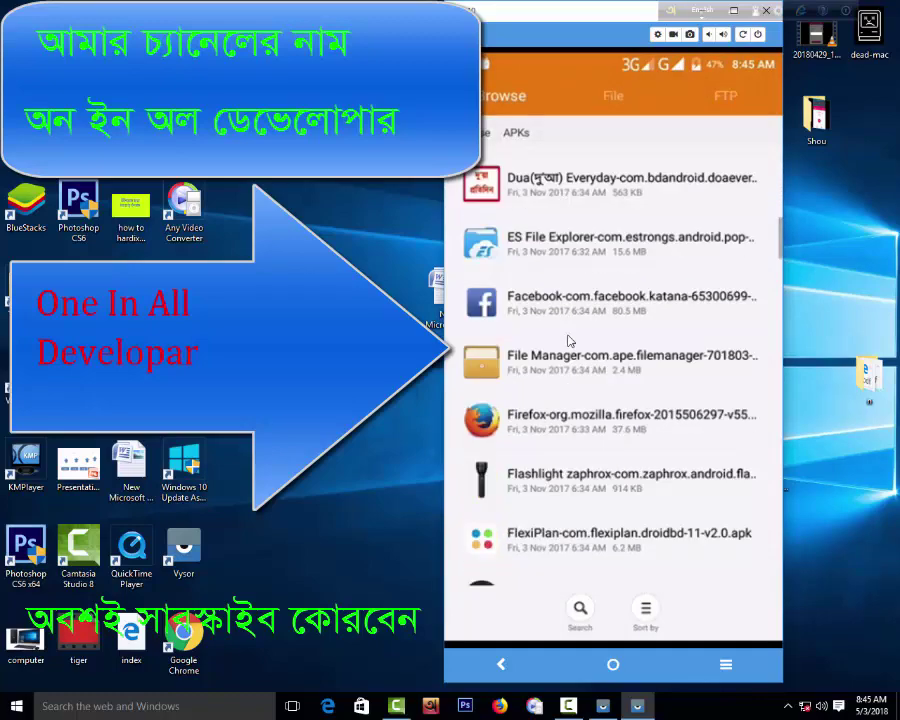
pyautogui.scroll(-3, 568, 341)
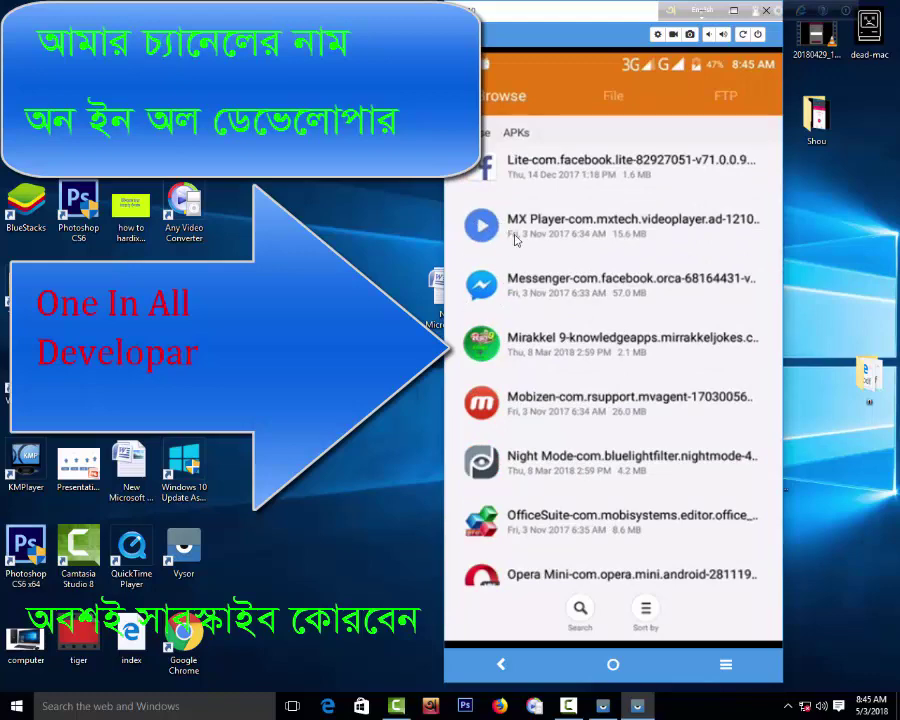
pyautogui.scroll(-3, 490, 343)
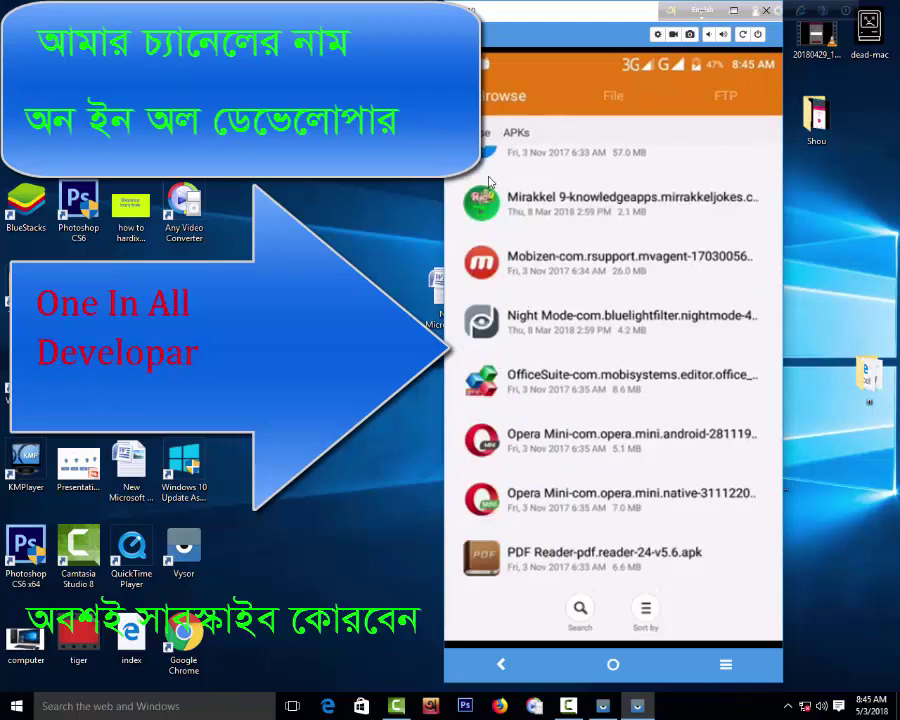
pyautogui.scroll(-3, 578, 466)
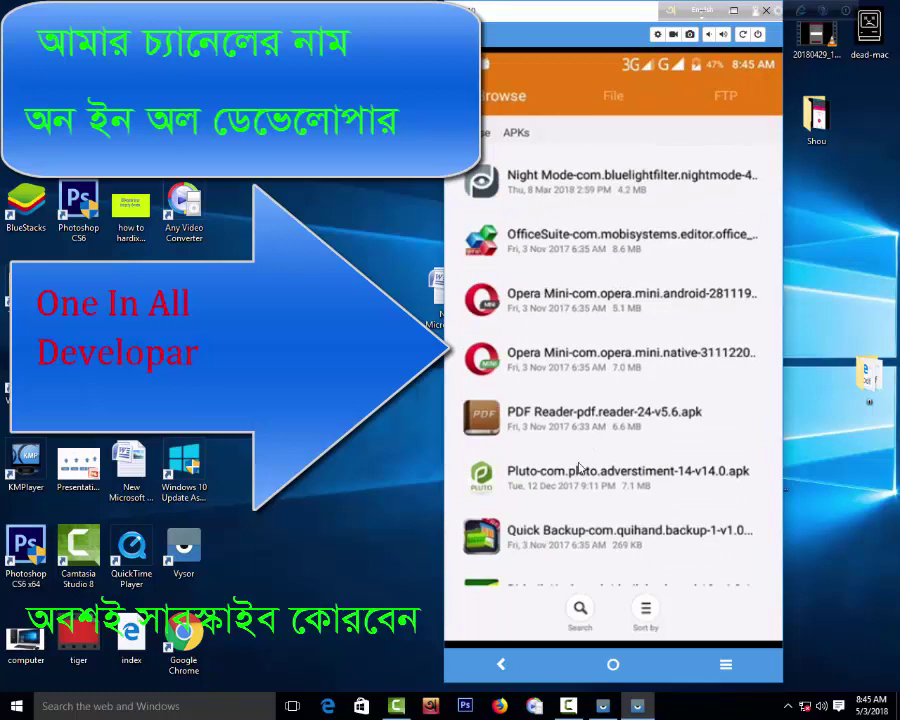
pyautogui.scroll(-2, 535, 397)
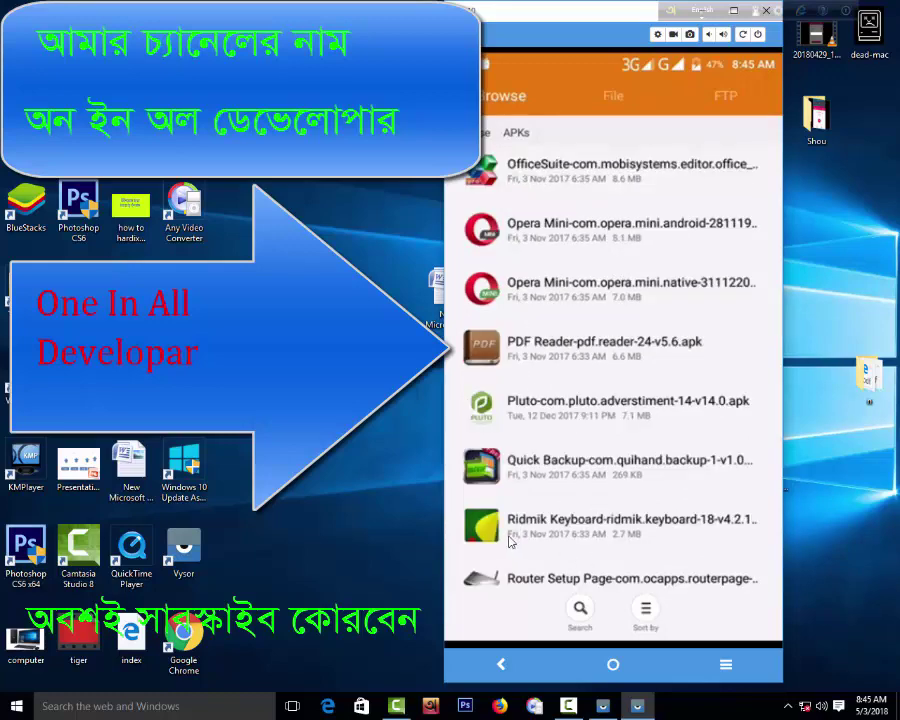
pyautogui.click(570, 537)
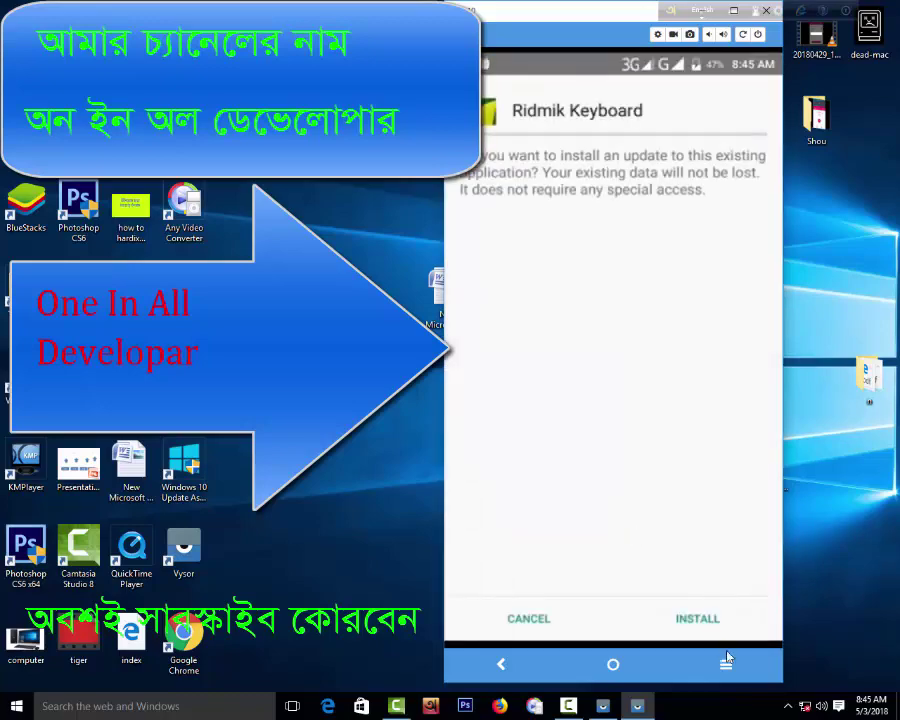
pyautogui.click(729, 627)
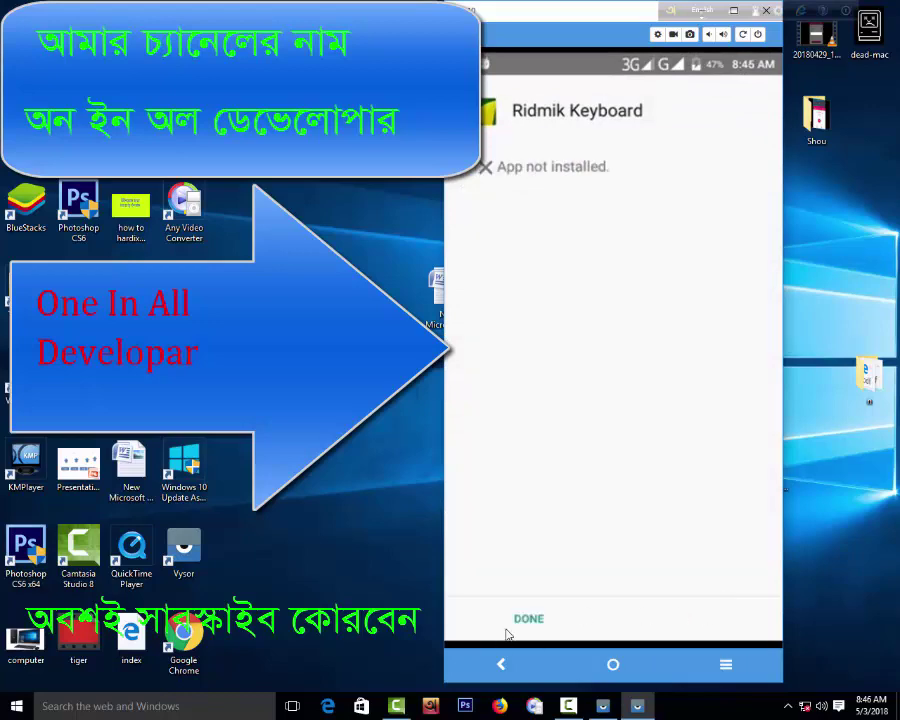
pyautogui.click(508, 630)
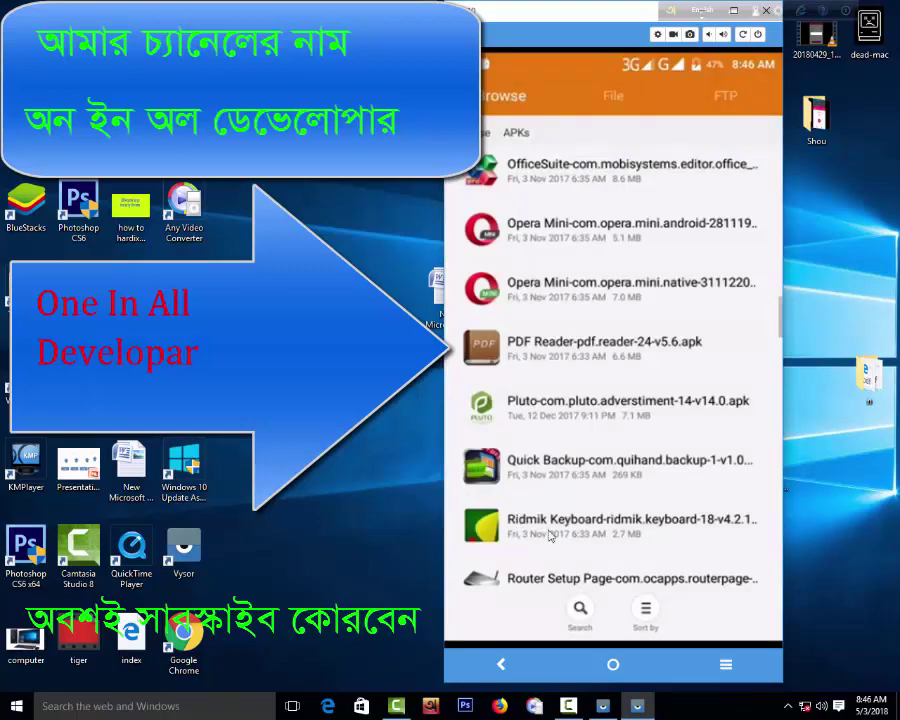
# Retry installing the Ridmik Keyboard APK over the existing app and return to the APK list.
pyautogui.click(549, 536)
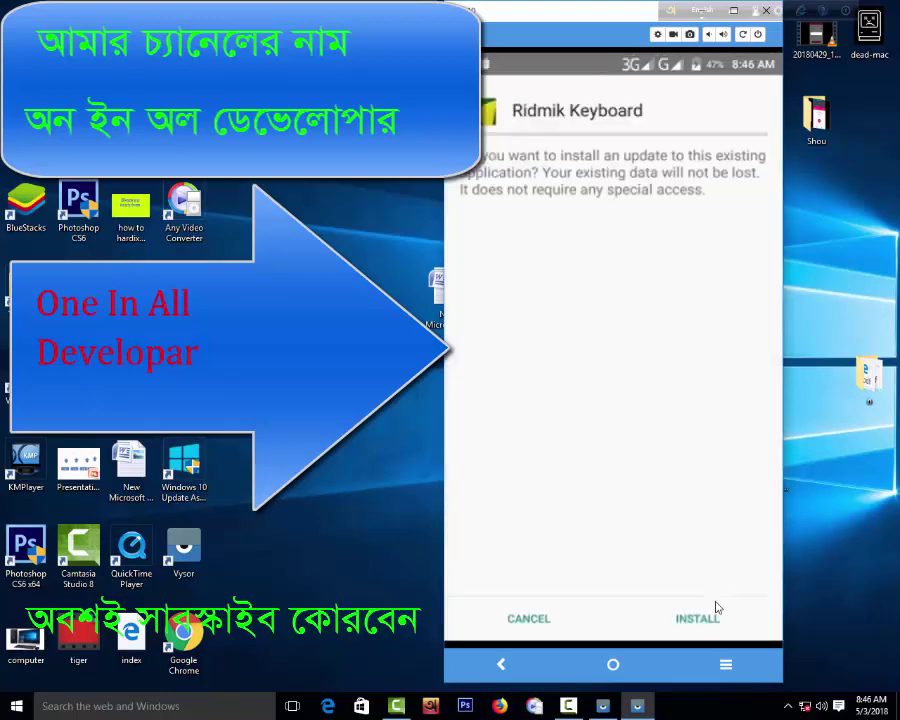
pyautogui.click(714, 612)
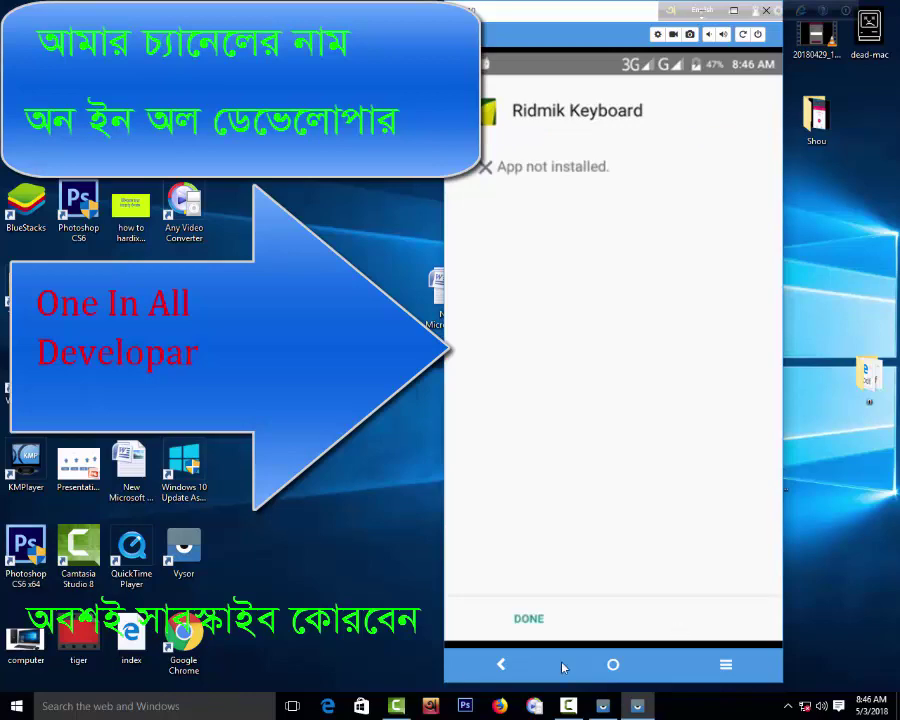
pyautogui.click(516, 614)
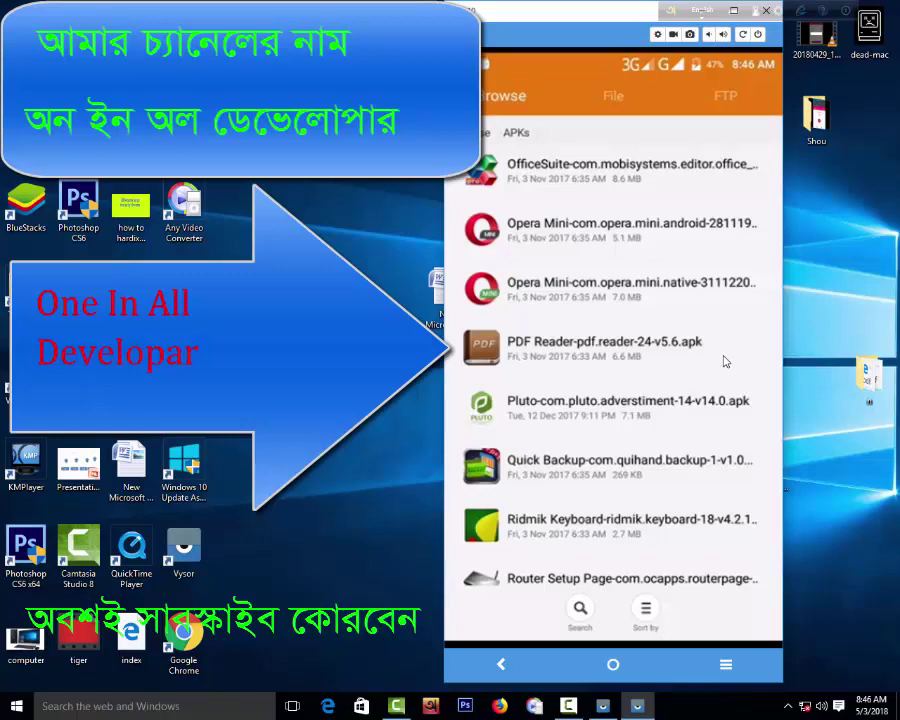
# Open the phone's settings from the quick settings and go to the list of all apps.
pyautogui.moveTo(738, 64); pyautogui.dragTo(745, 618)
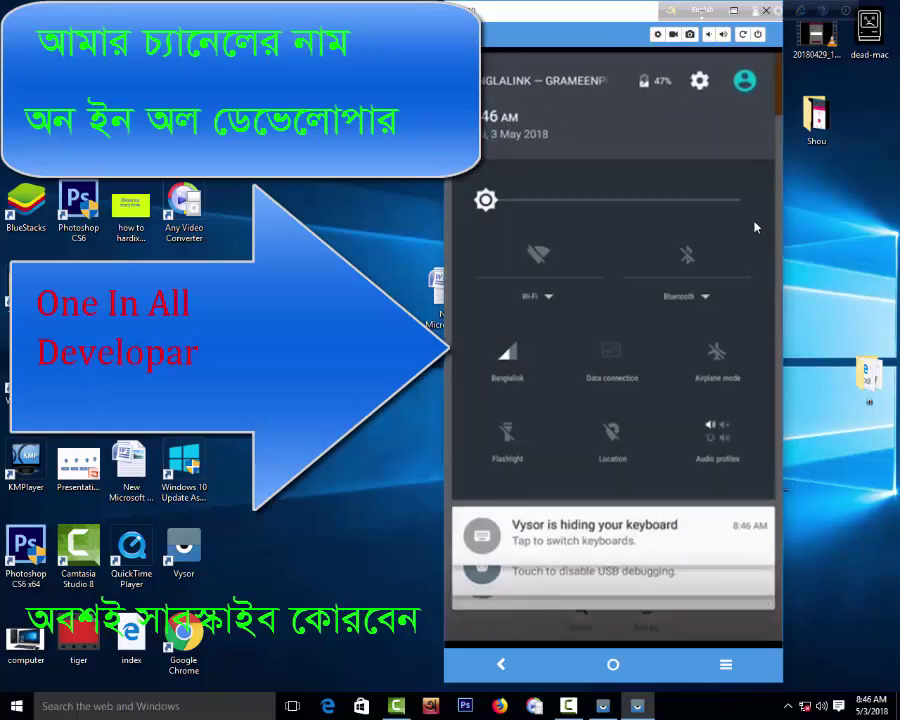
pyautogui.click(700, 80)
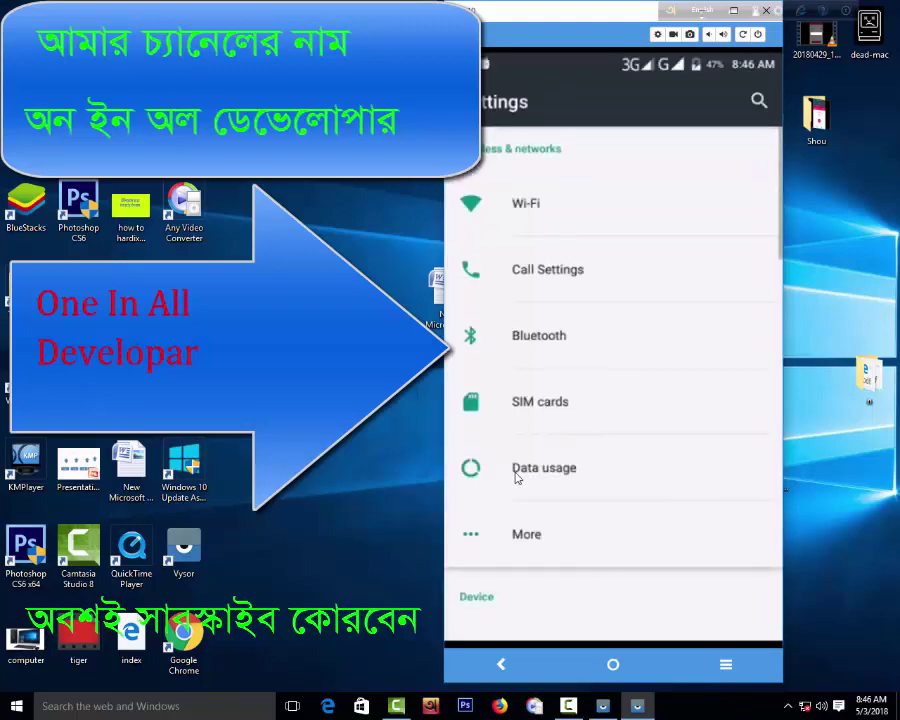
pyautogui.scroll(-2, 536, 498)
pyautogui.scroll(-3, 558, 515)
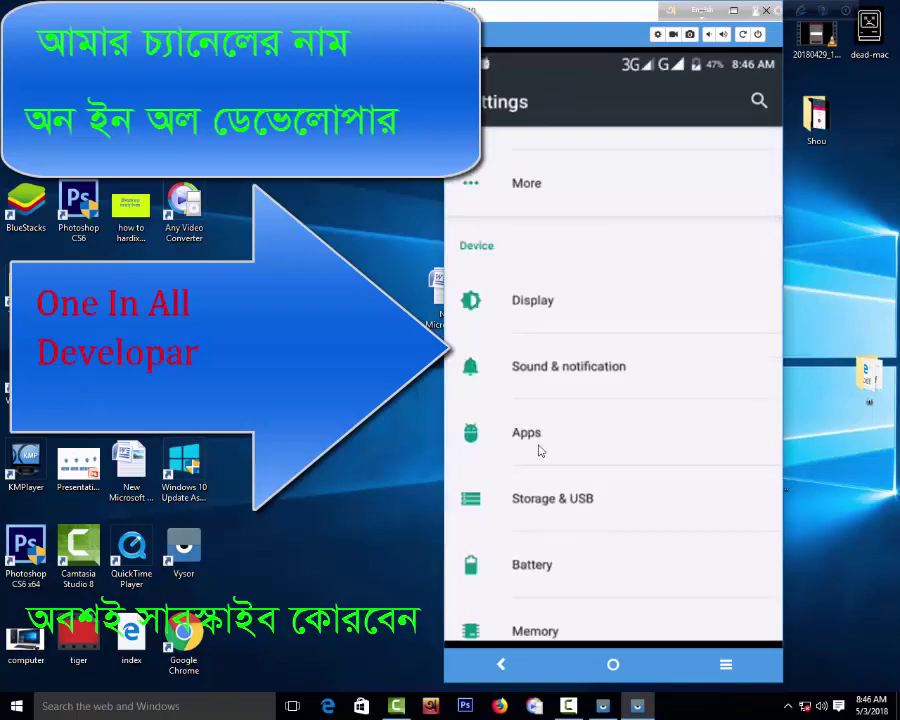
pyautogui.click(541, 435)
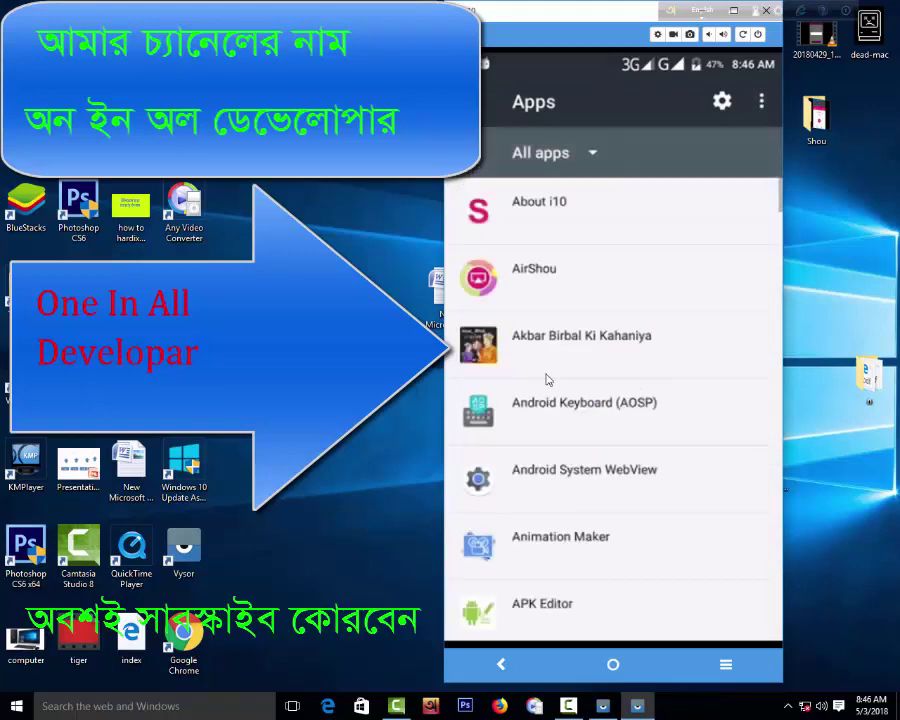
# Look through the list of all apps to locate the Ridmik Keyboard entry.
pyautogui.scroll(-2, 577, 397)
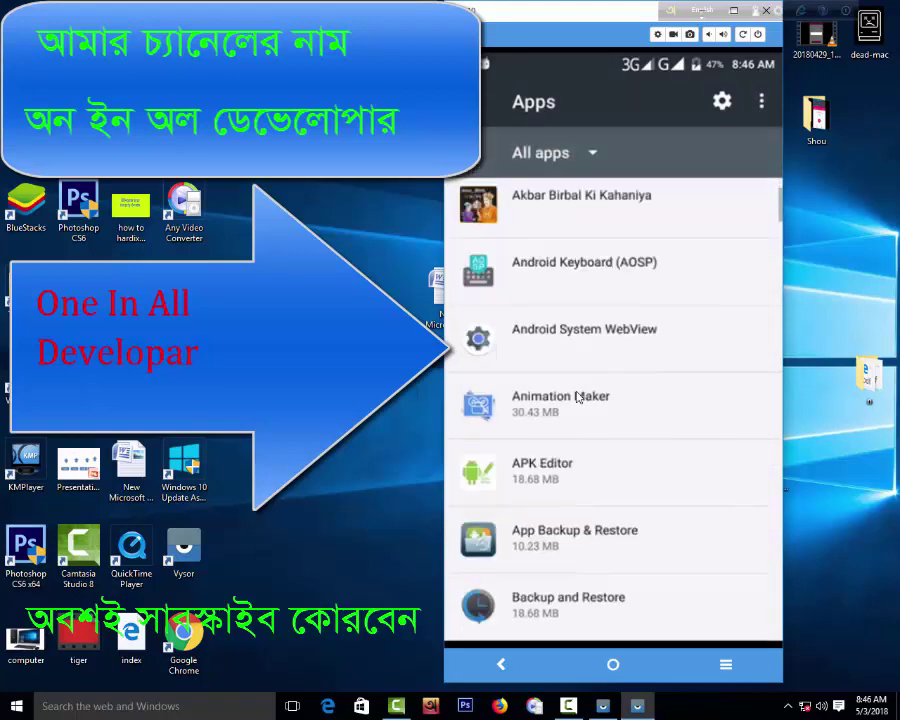
pyautogui.scroll(-7, 577, 397)
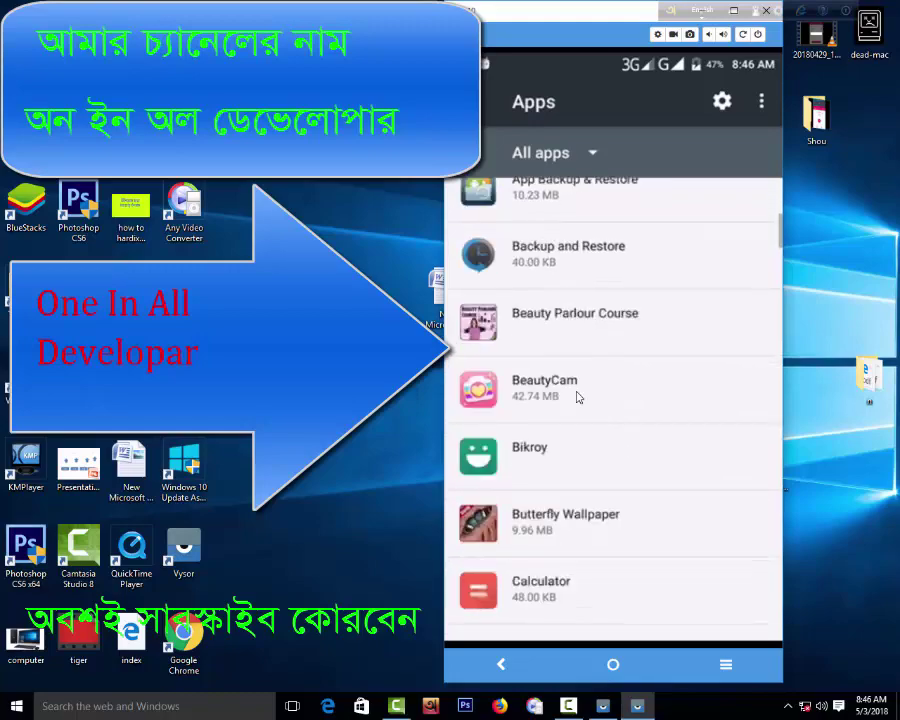
pyautogui.scroll(-8, 577, 397)
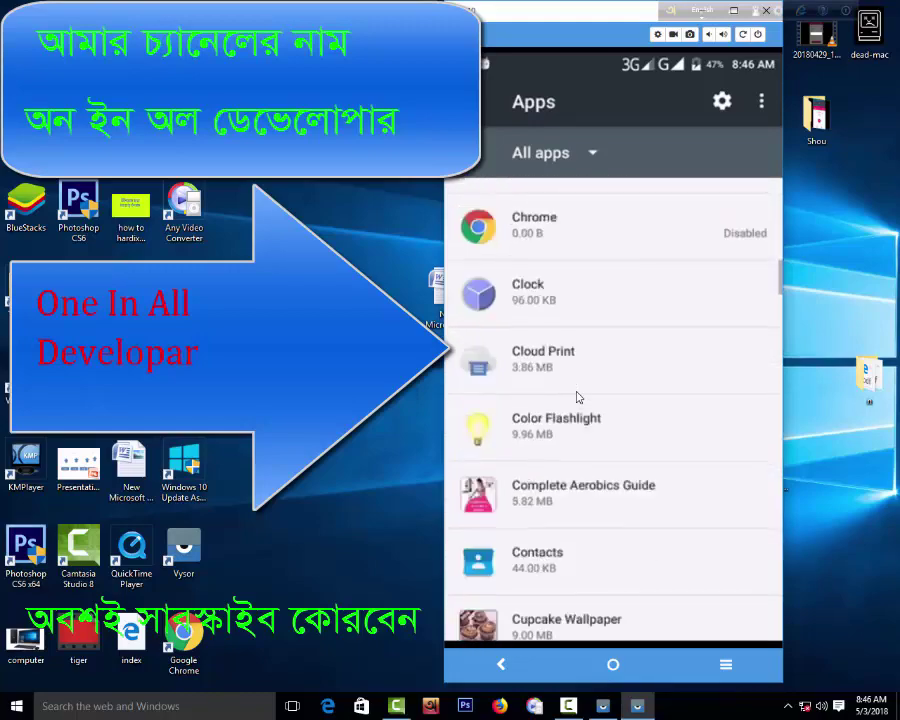
pyautogui.scroll(-8, 577, 397)
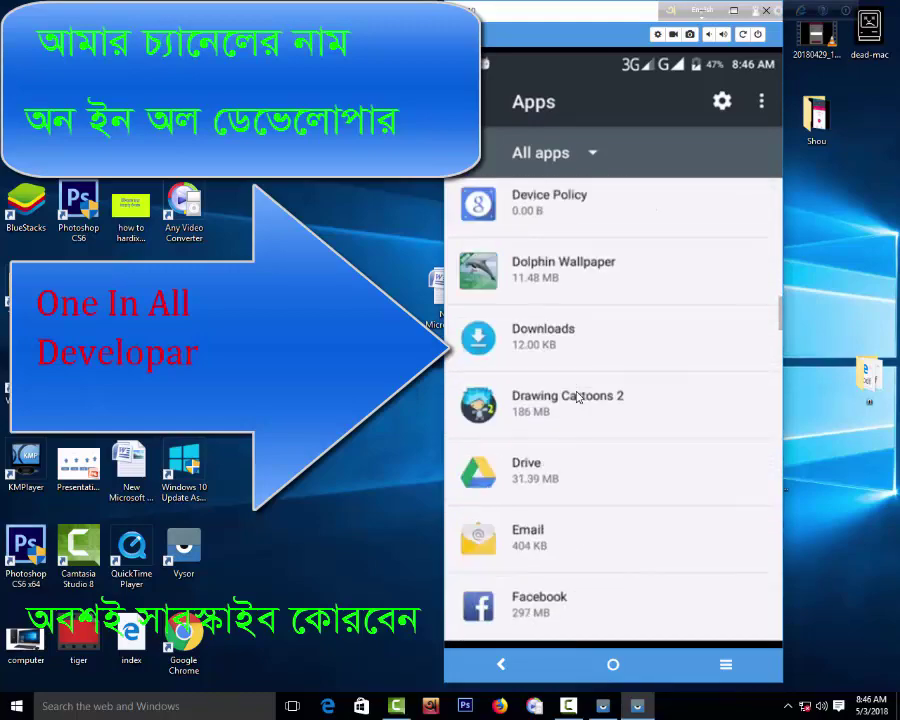
pyautogui.scroll(-8, 577, 397)
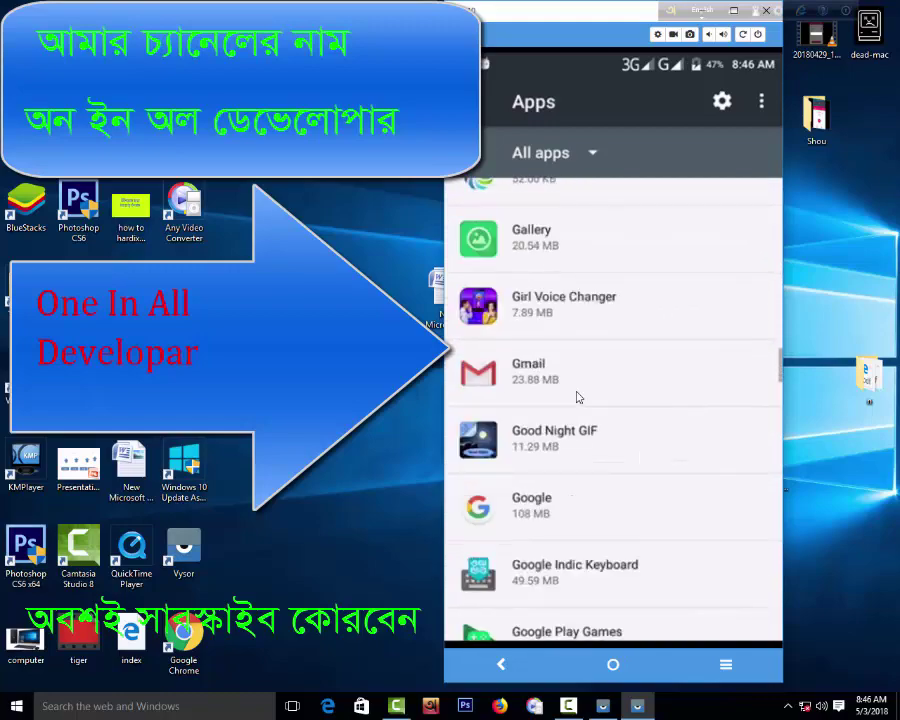
pyautogui.scroll(-8, 577, 397)
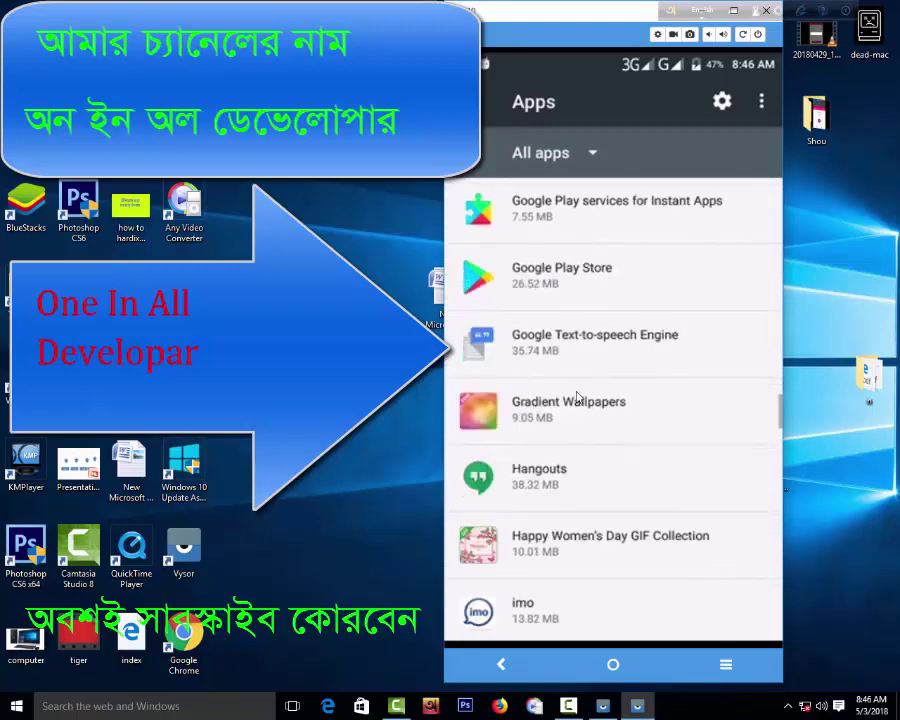
pyautogui.scroll(-8, 577, 397)
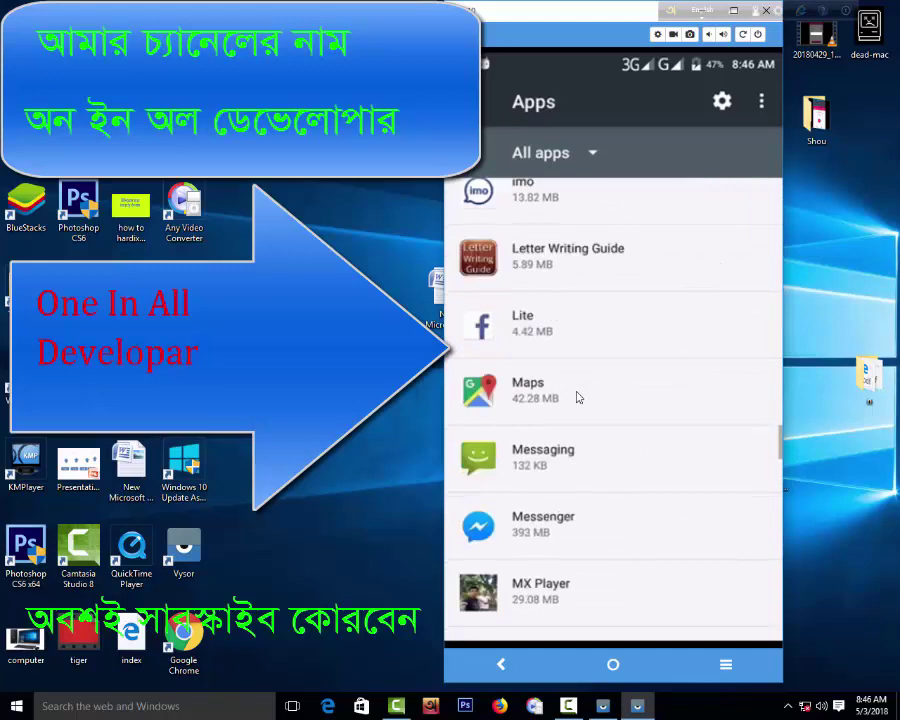
pyautogui.scroll(-8, 577, 397)
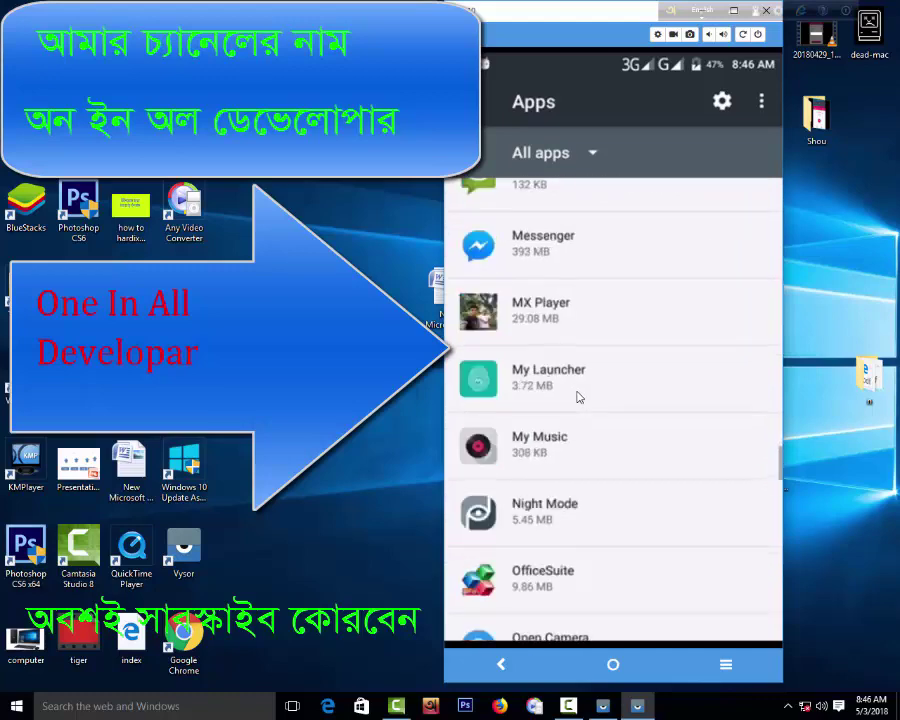
pyautogui.scroll(-4, 577, 397)
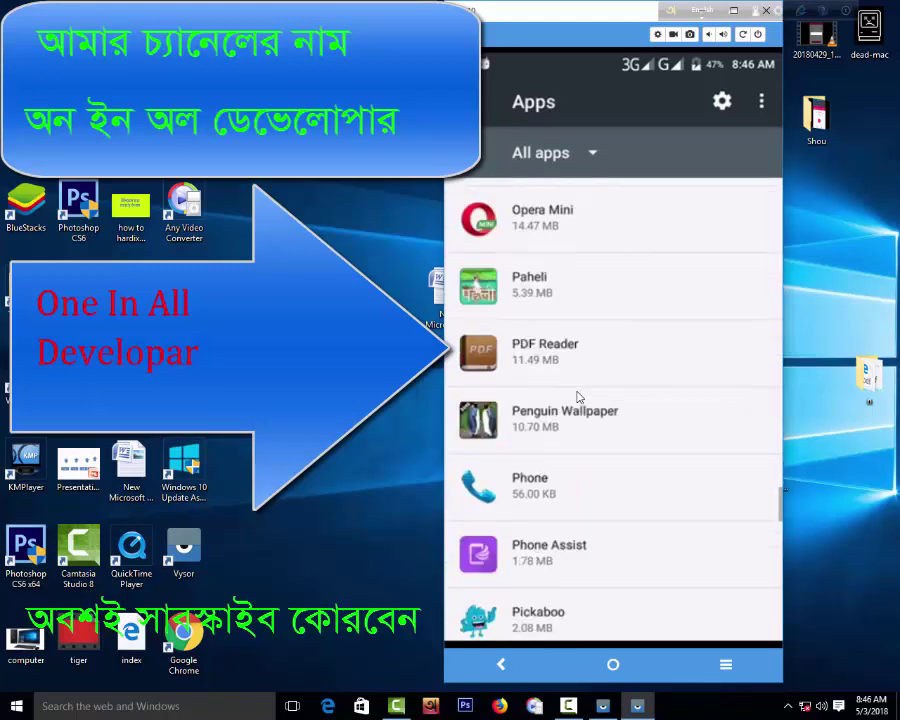
pyautogui.scroll(-5, 577, 397)
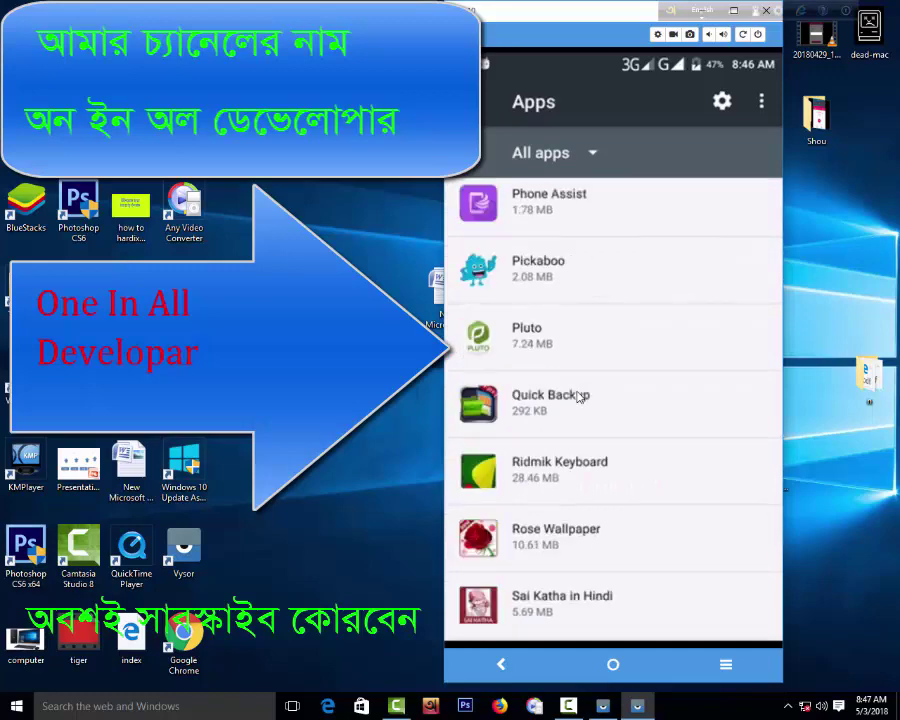
# Uninstall Ridmik Keyboard from its app info page and return to the home screen.
pyautogui.click(557, 477)
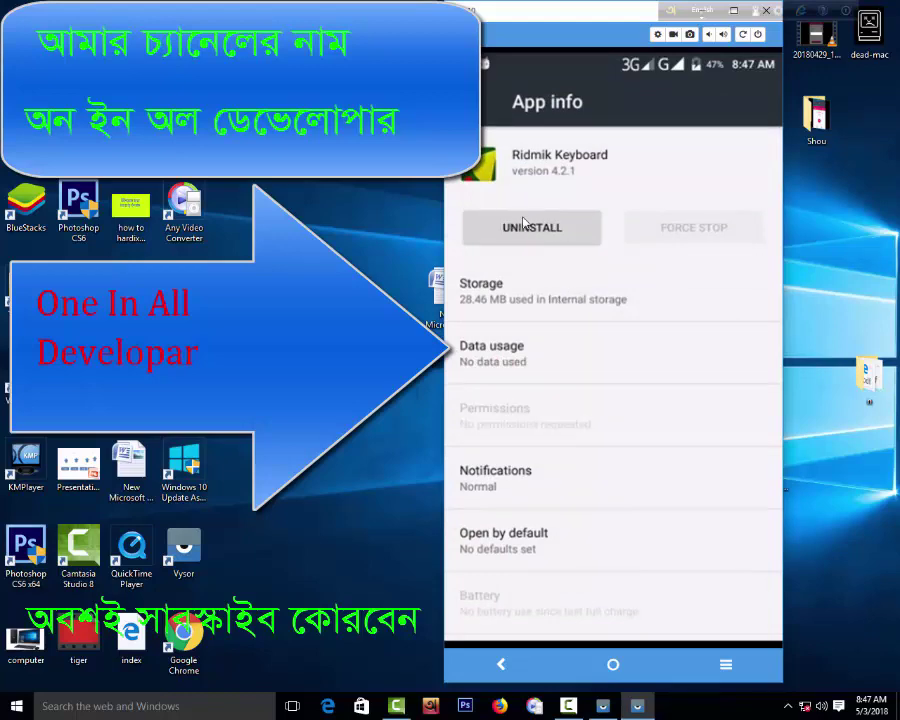
pyautogui.click(511, 232)
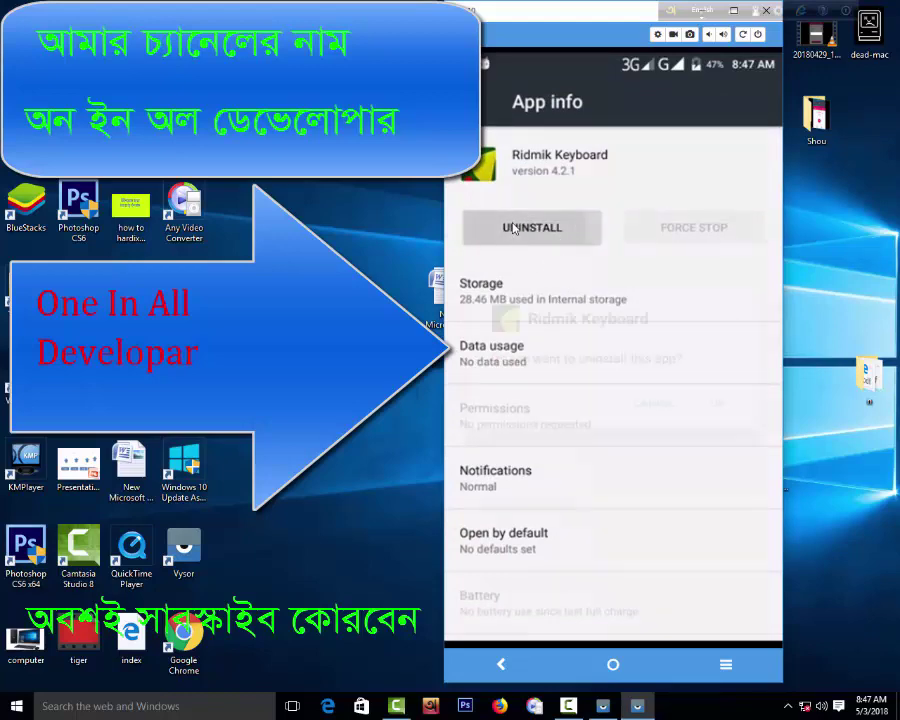
pyautogui.click(719, 398)
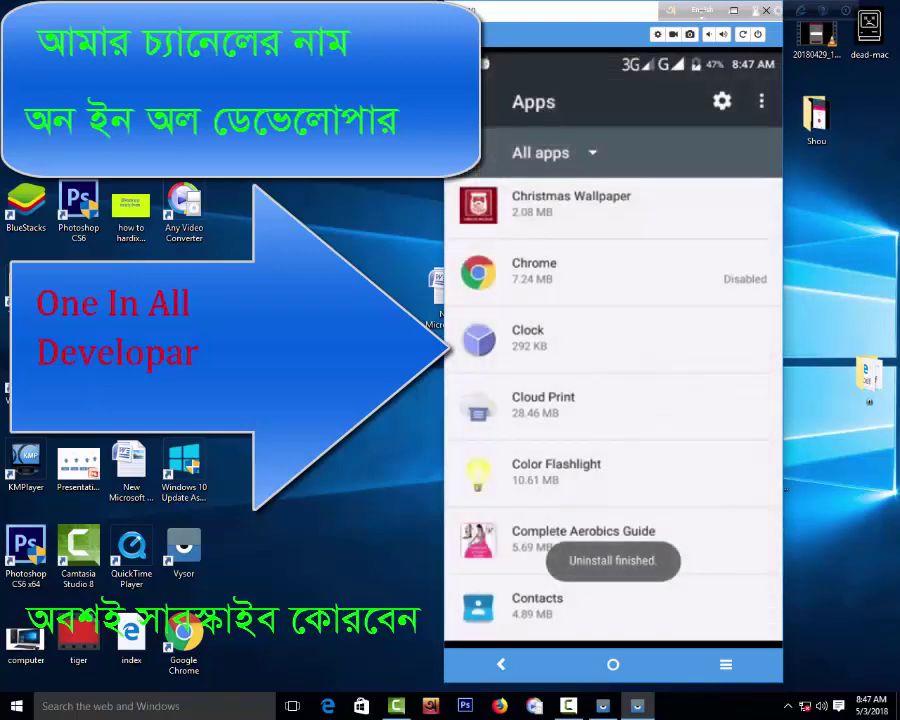
pyautogui.press('Escape')
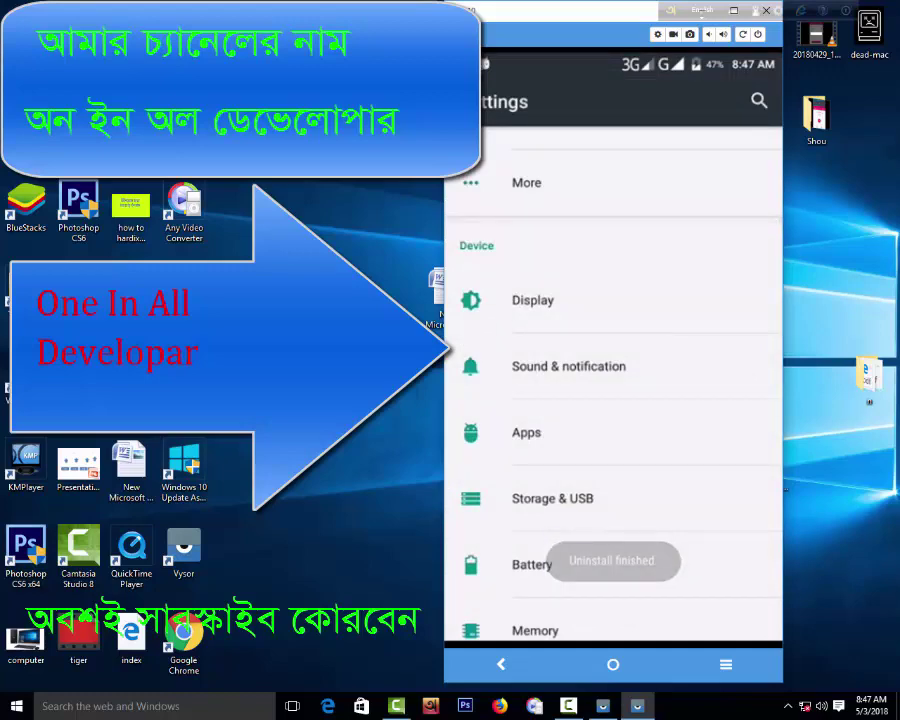
pyautogui.click(614, 664)
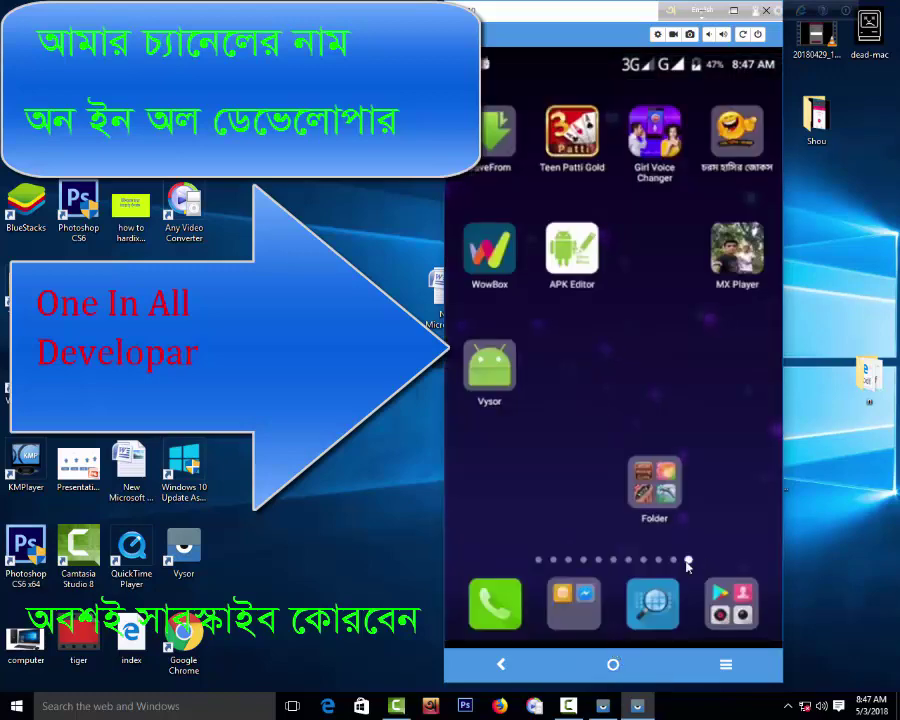
# Switch back to the File Manager's APK list and install the Ridmik Keyboard v4.2.1 APK.
pyautogui.click(661, 600)
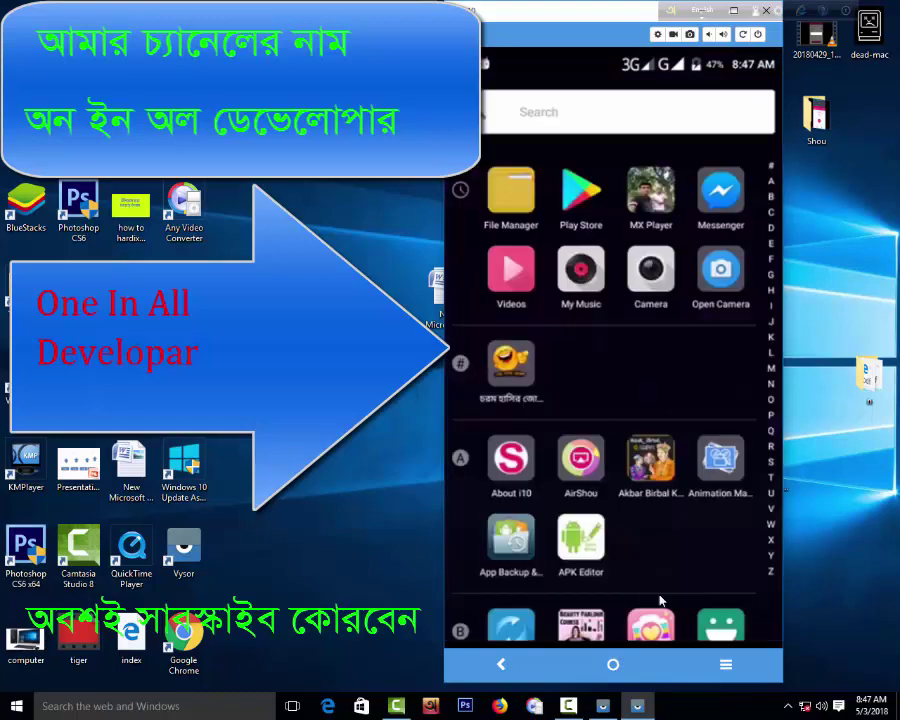
pyautogui.click(728, 663)
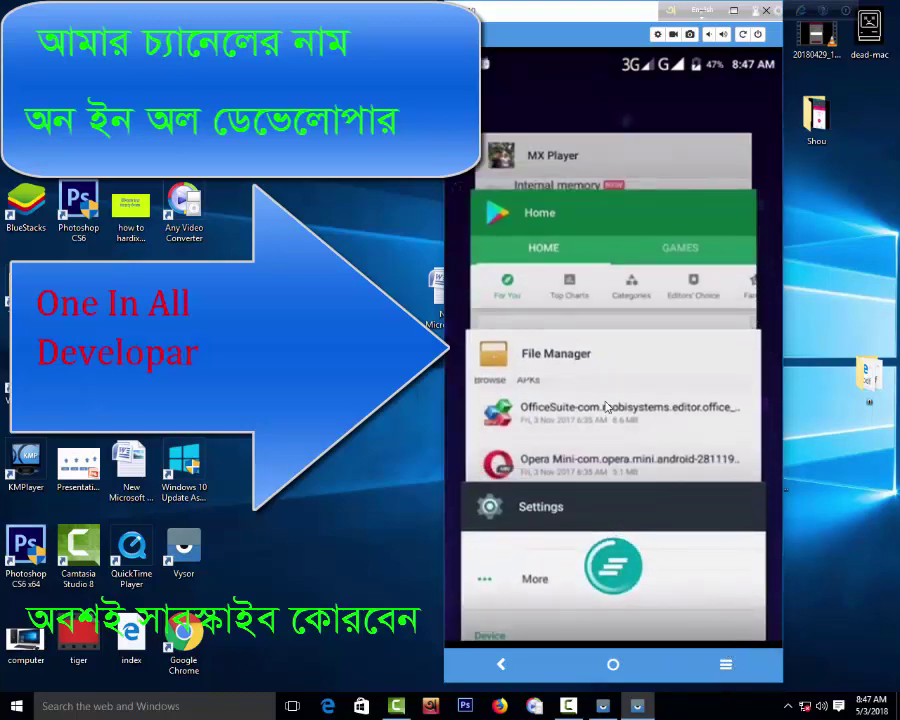
pyautogui.click(603, 397)
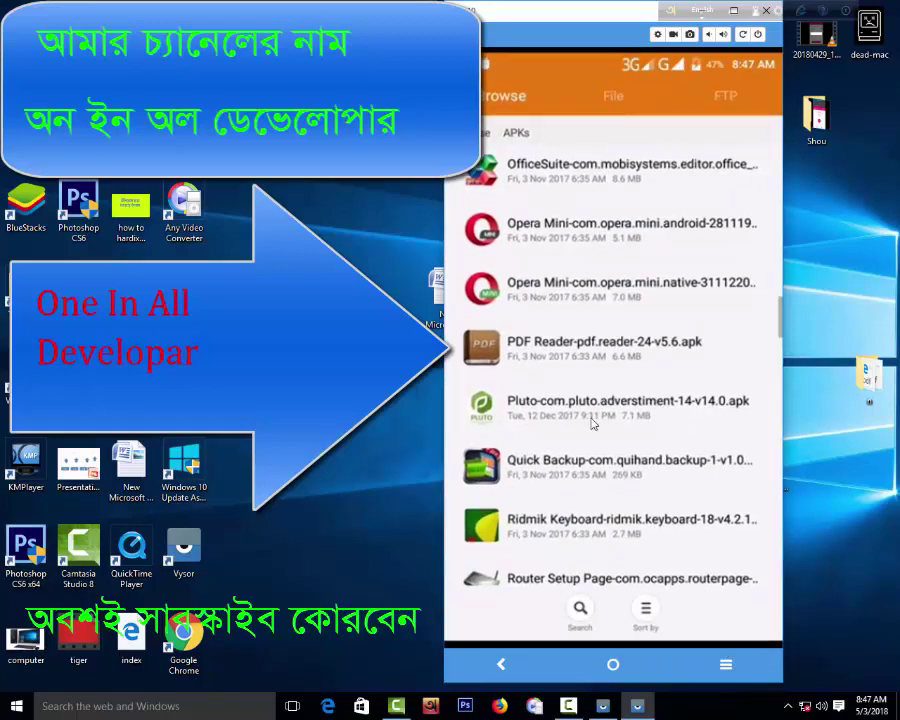
pyautogui.click(581, 534)
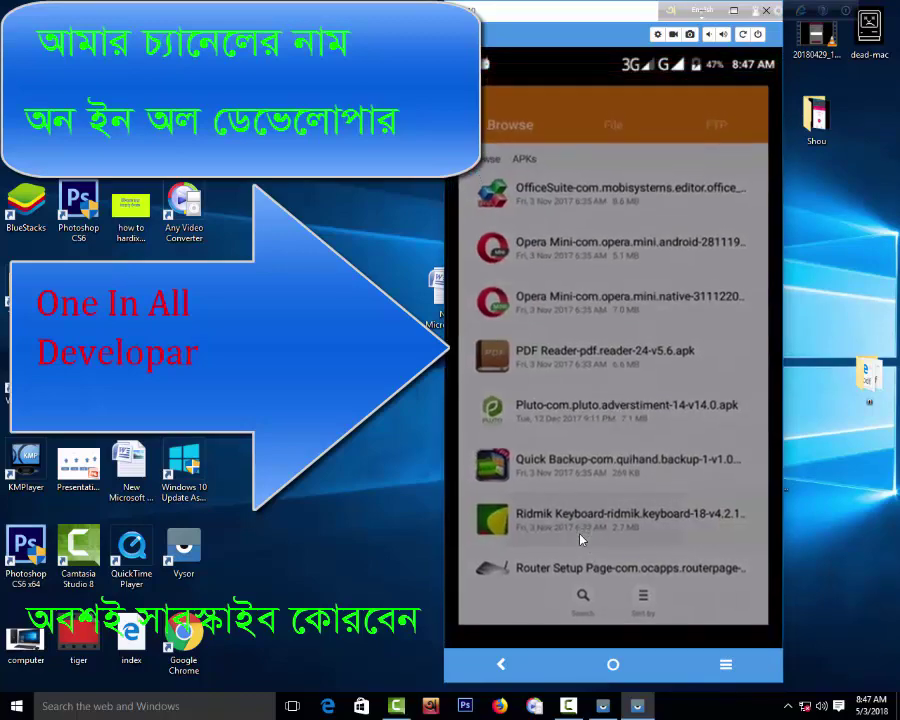
pyautogui.click(722, 618)
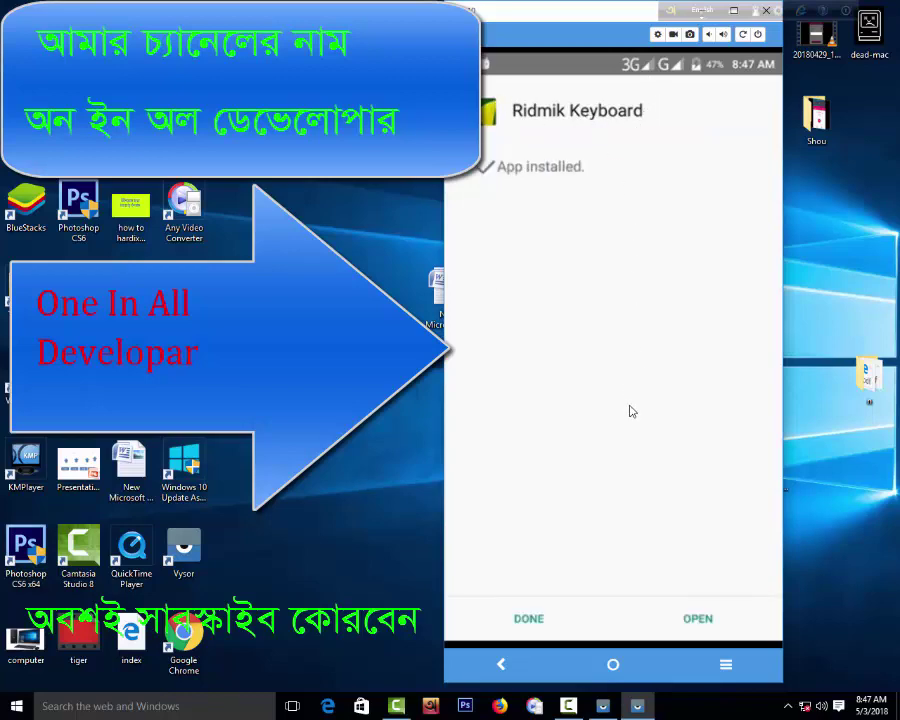
# Launch the newly installed Ridmik Keyboard, enable it as an input method in the phone's language settings, and return to the home screen.
pyautogui.click(706, 624)
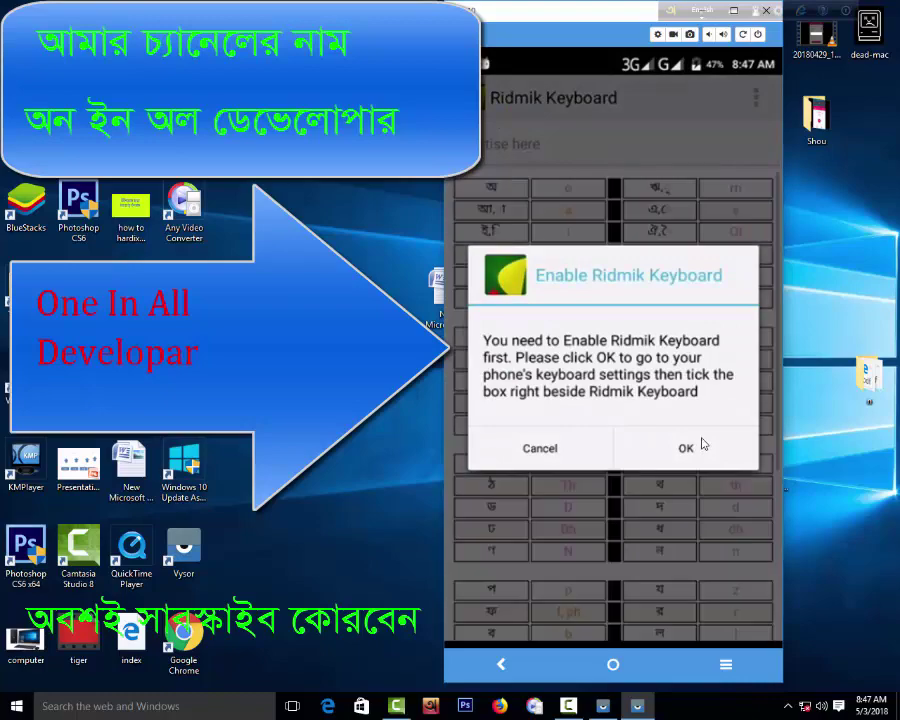
pyautogui.click(701, 438)
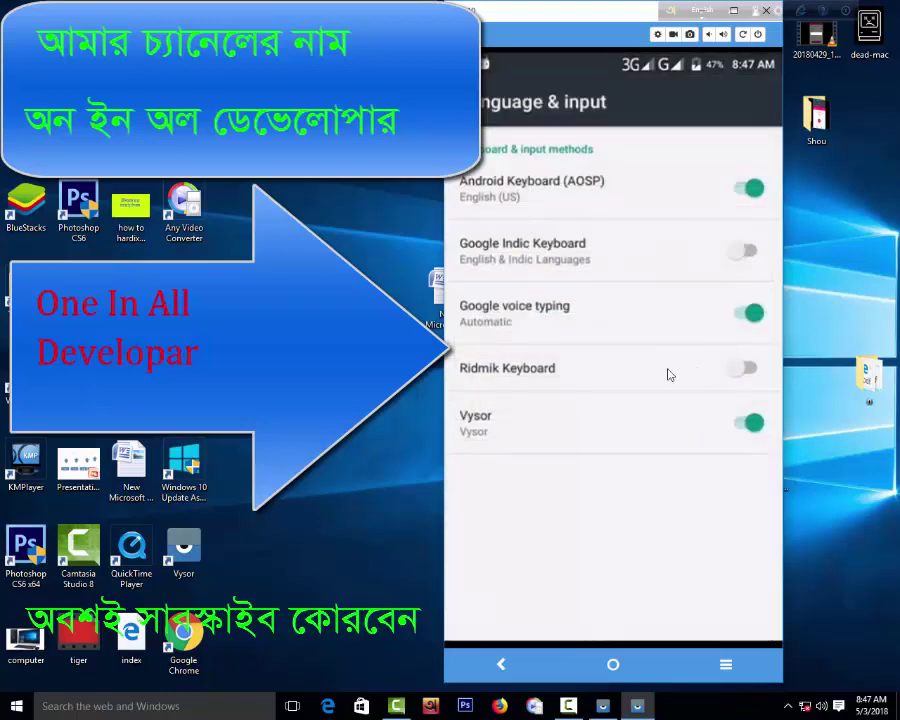
pyautogui.click(745, 369)
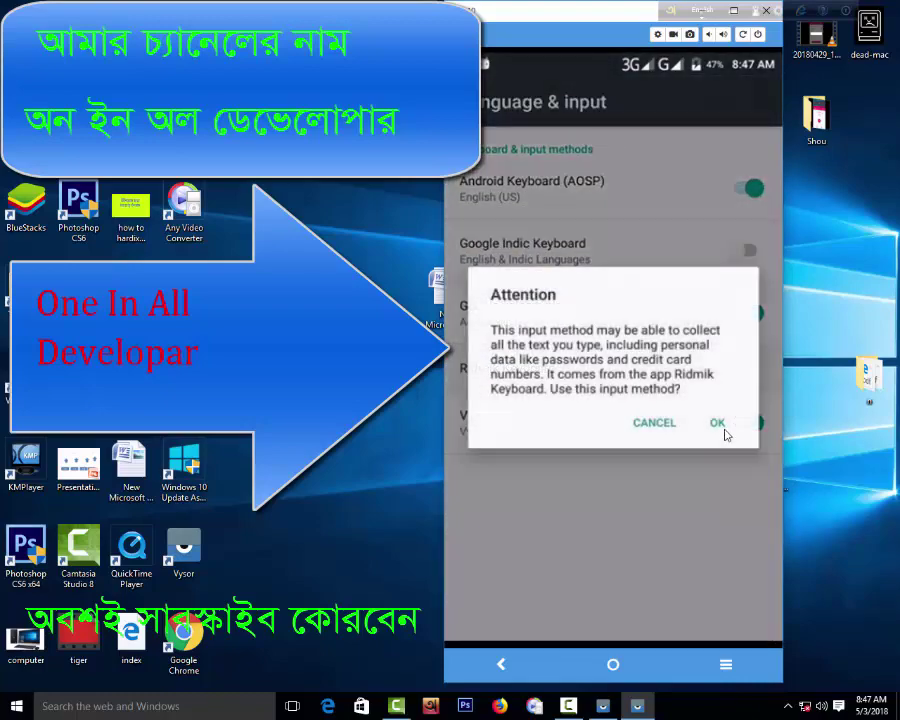
pyautogui.click(718, 424)
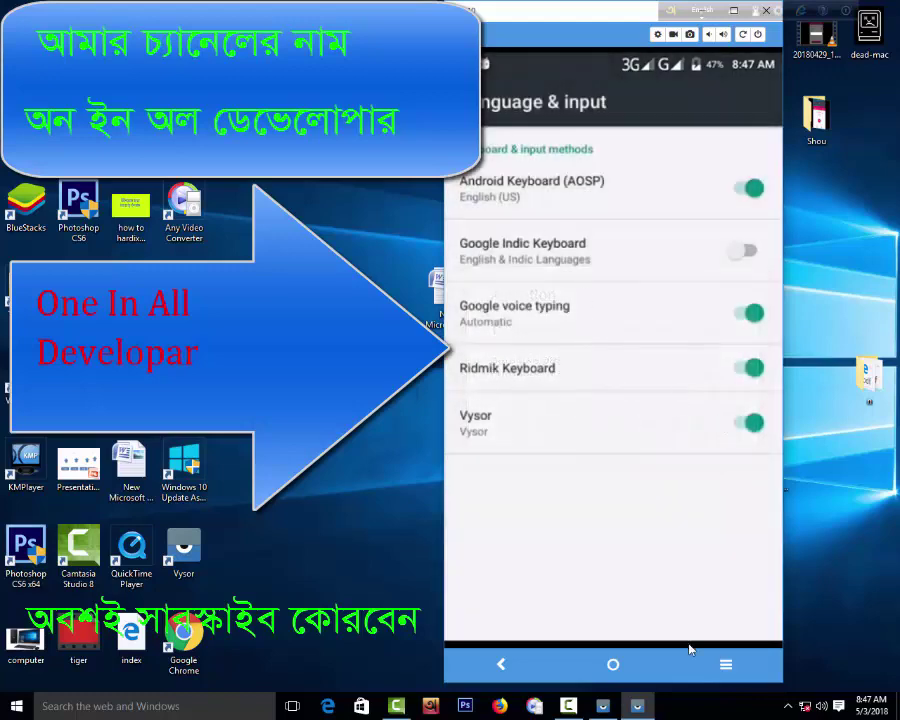
pyautogui.click(603, 662)
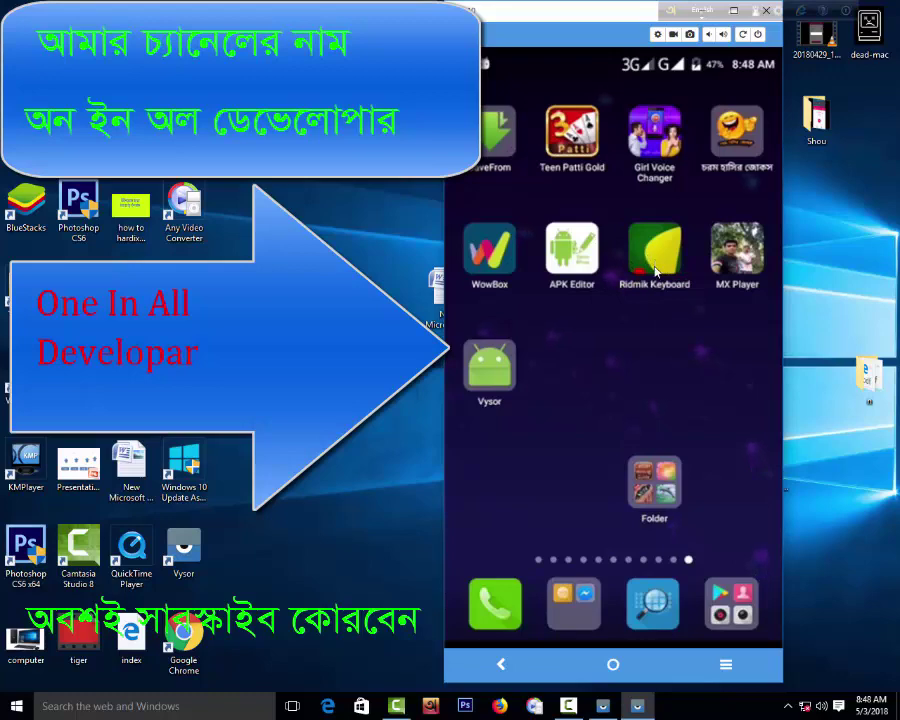
# Start a new text message in the Messaging app and enter "yrt" as its body to test the keyboard.
pyautogui.click(576, 605)
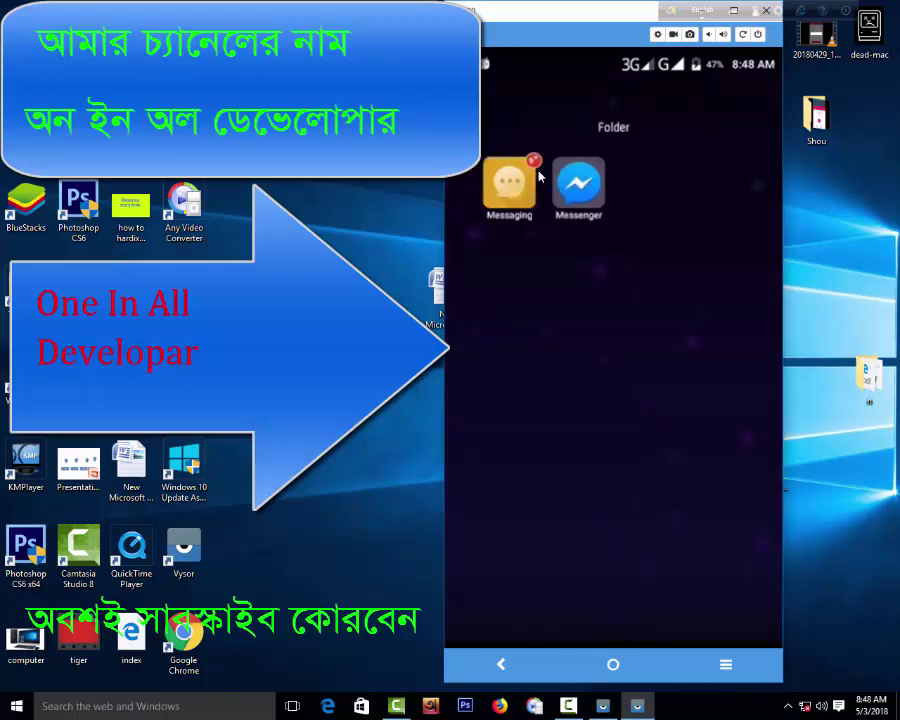
pyautogui.click(519, 187)
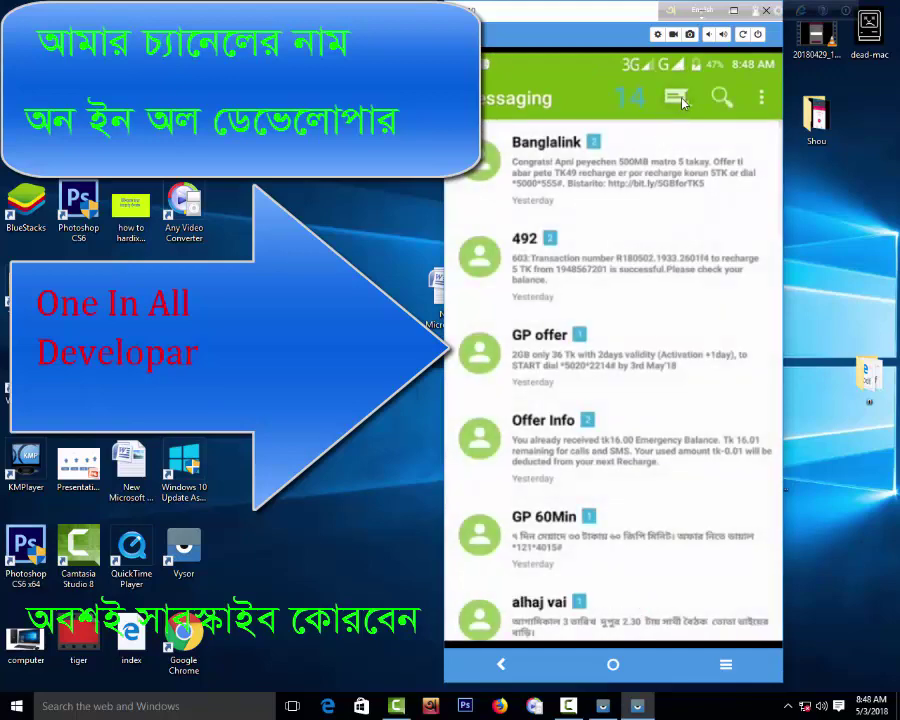
pyautogui.click(680, 100)
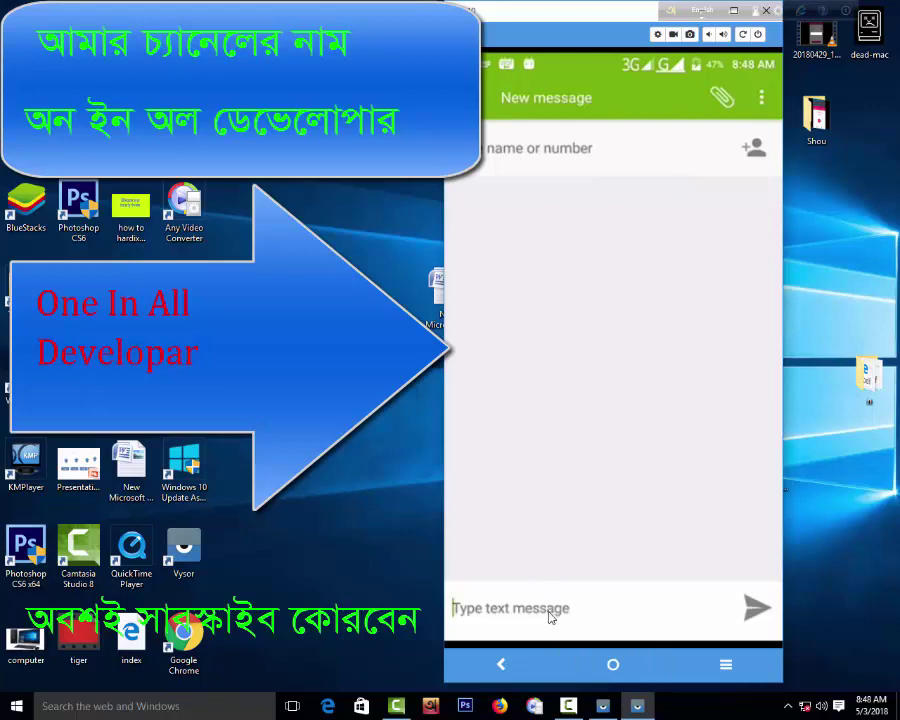
pyautogui.click(603, 613)
pyautogui.write('yrt')
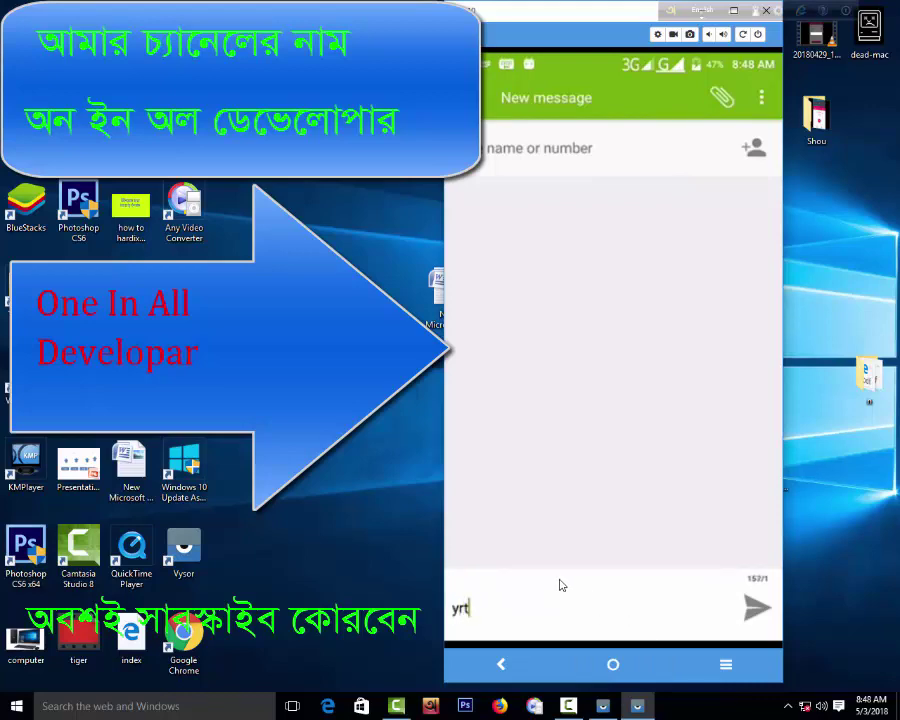
# Clear the test text from the message body and leave the Messaging app.
pyautogui.press('BackSpace')
pyautogui.press('BackSpace')
pyautogui.press('BackSpace')
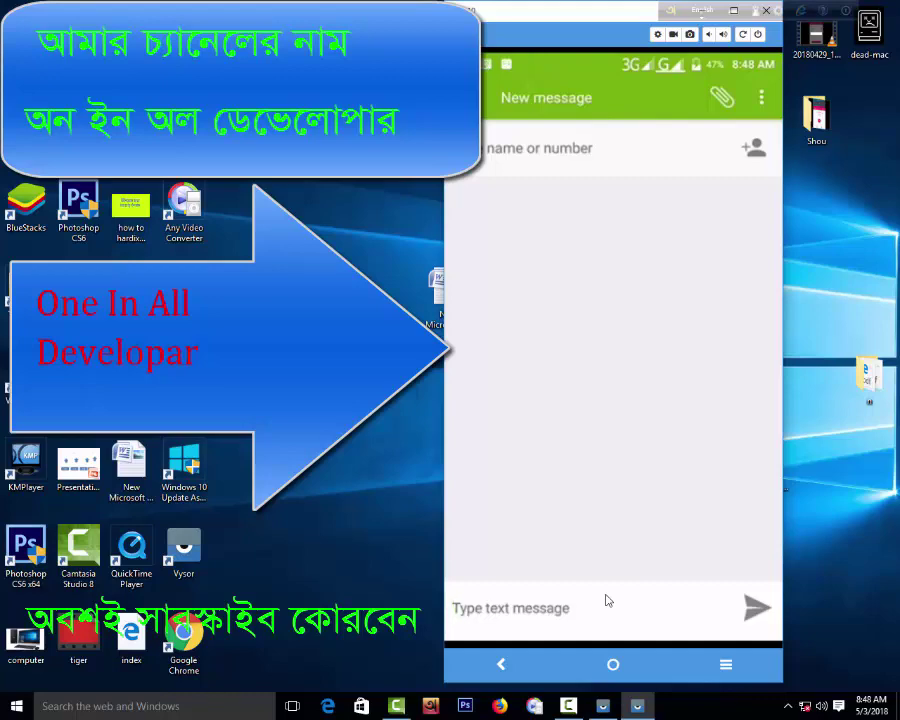
pyautogui.press('Escape')
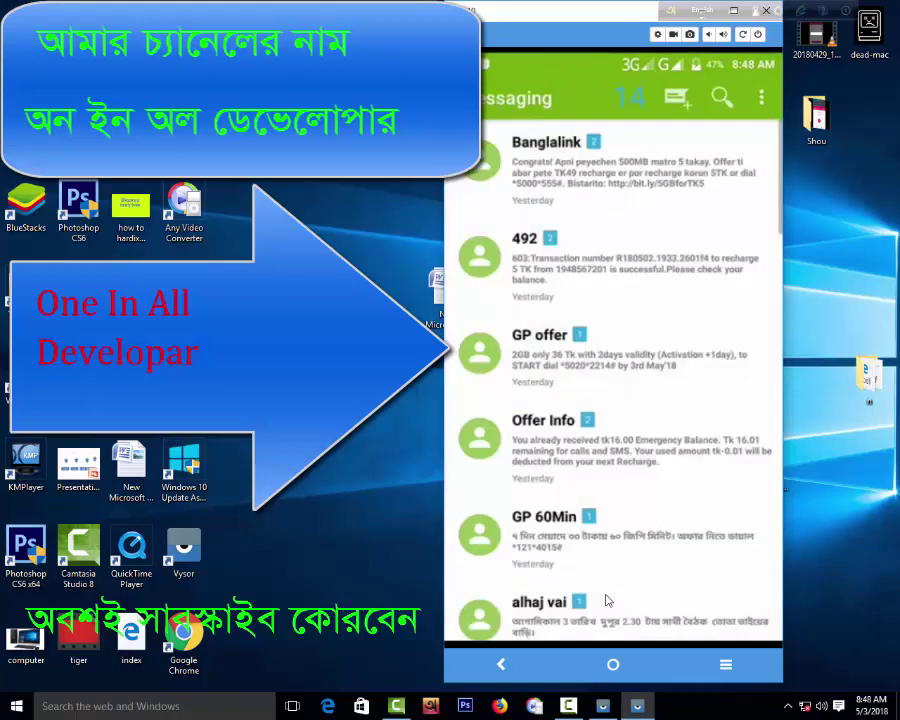
pyautogui.press('Escape')
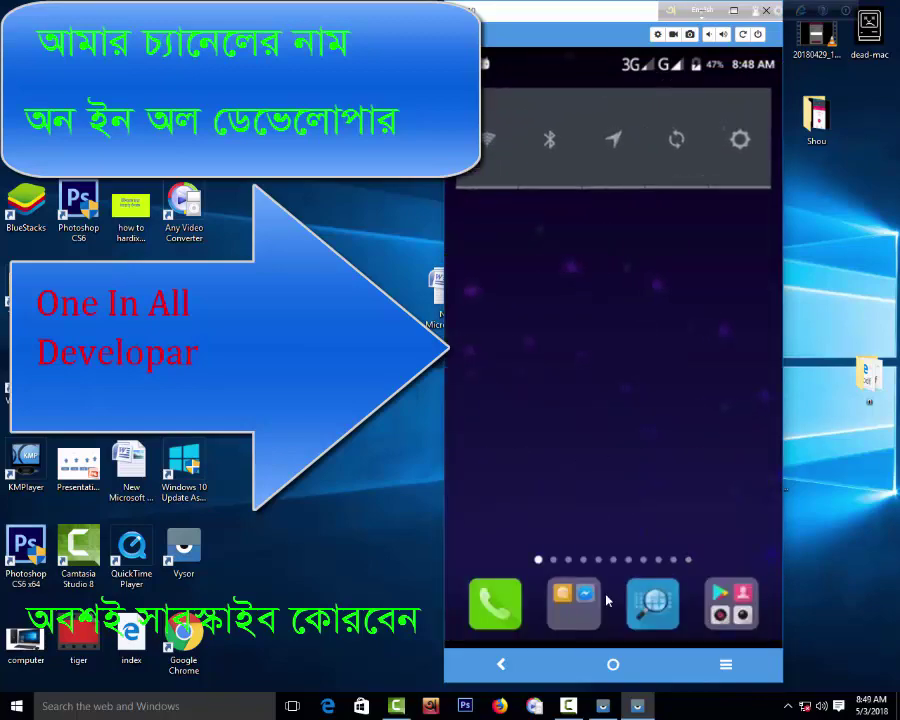
# Open Ridmik Keyboard from the phone's app drawer and select it as the active keyboard.
pyautogui.click(662, 604)
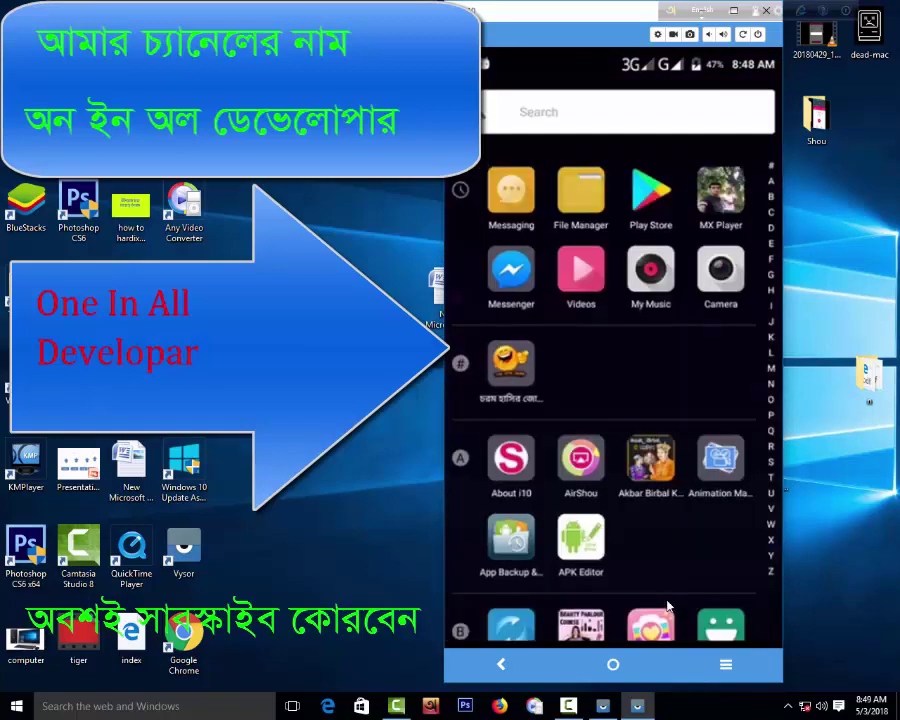
pyautogui.scroll(-3, 563, 380)
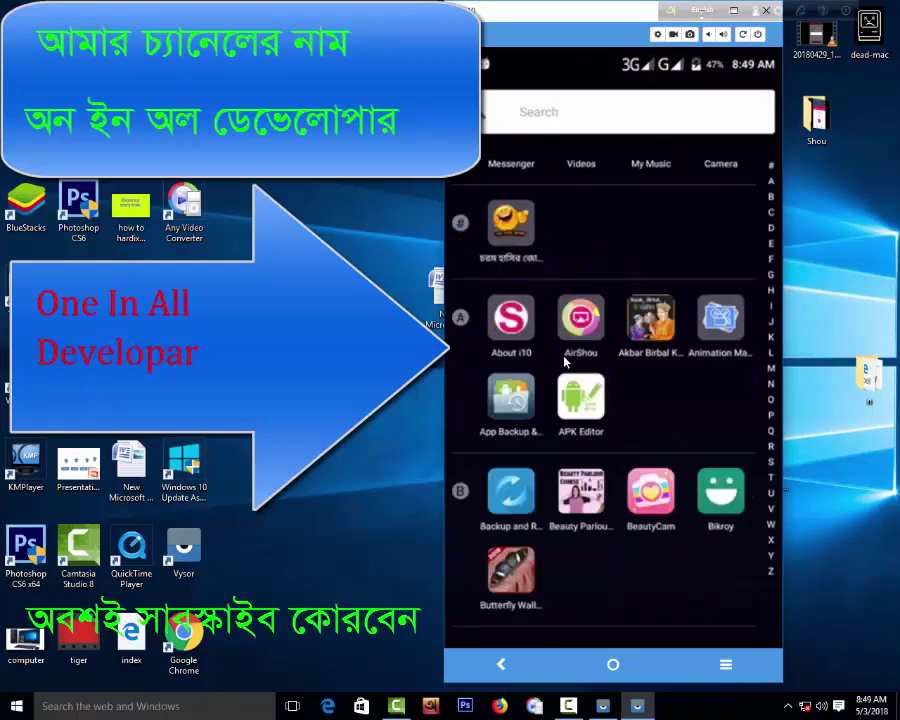
pyautogui.scroll(-8, 586, 454)
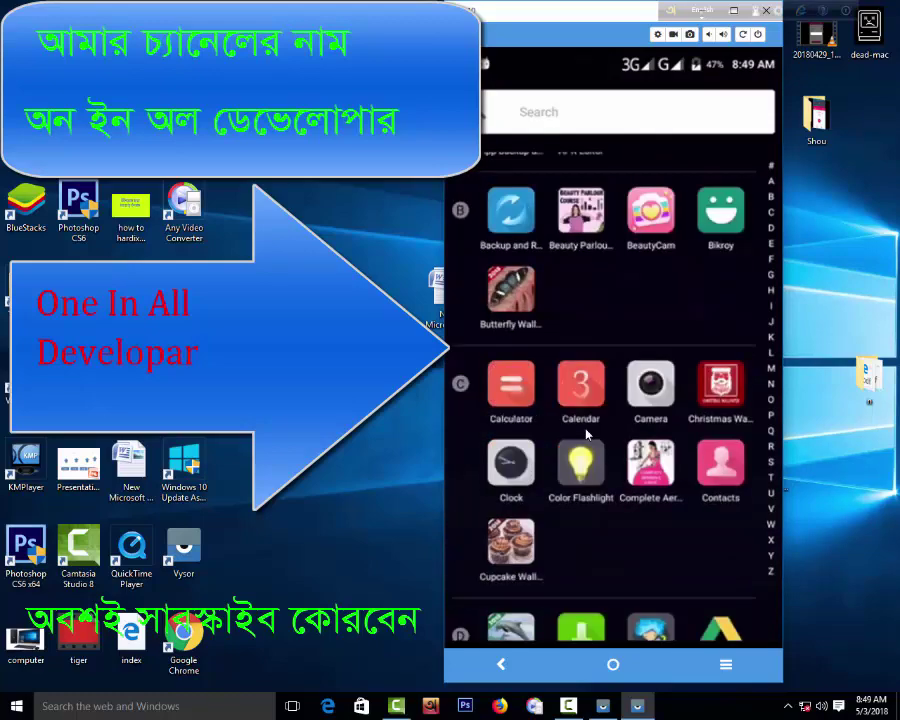
pyautogui.scroll(-3, 640, 450)
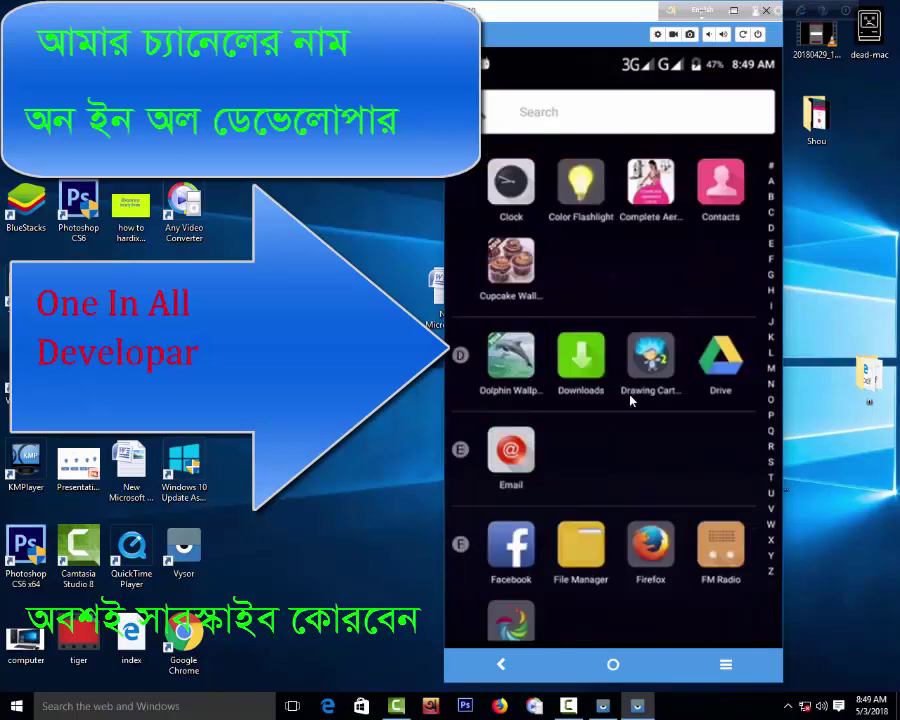
pyautogui.scroll(2, 615, 385)
pyautogui.scroll(10, 629, 267)
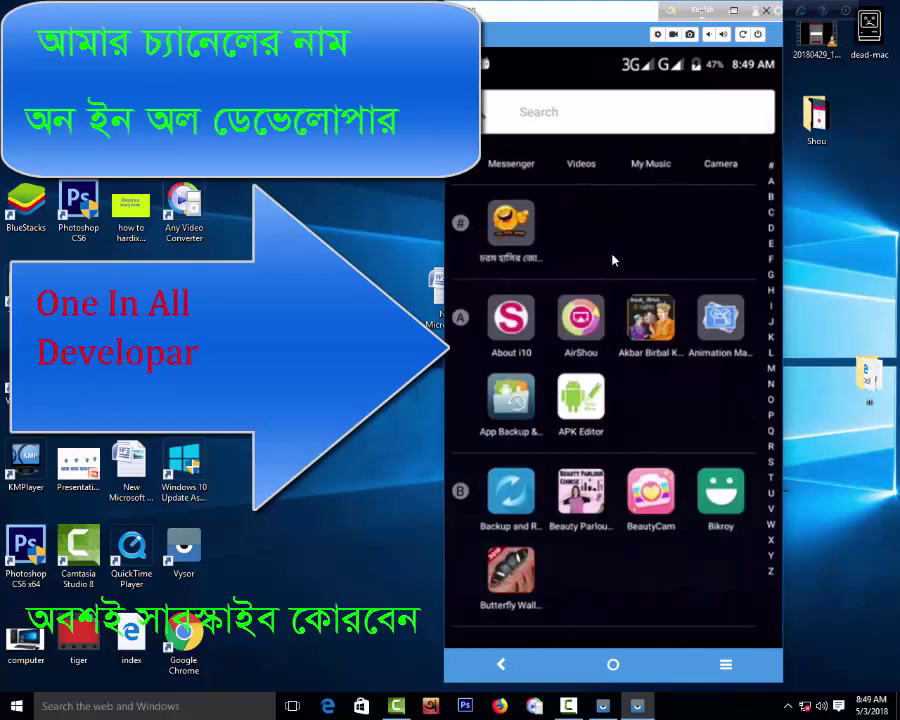
pyautogui.scroll(3, 613, 254)
pyautogui.scroll(-10, 633, 320)
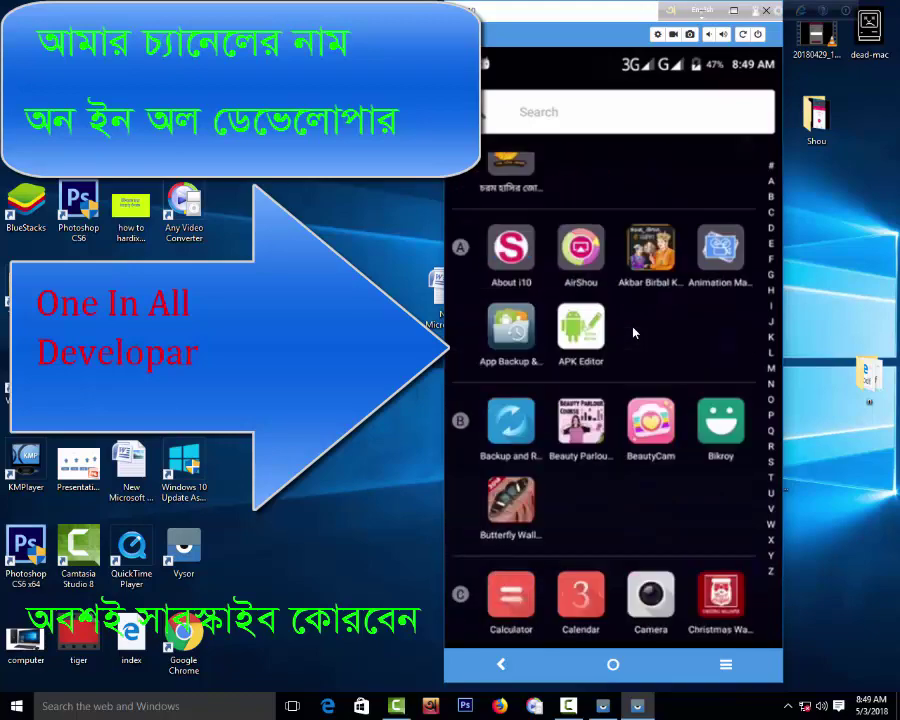
pyautogui.scroll(-3, 625, 503)
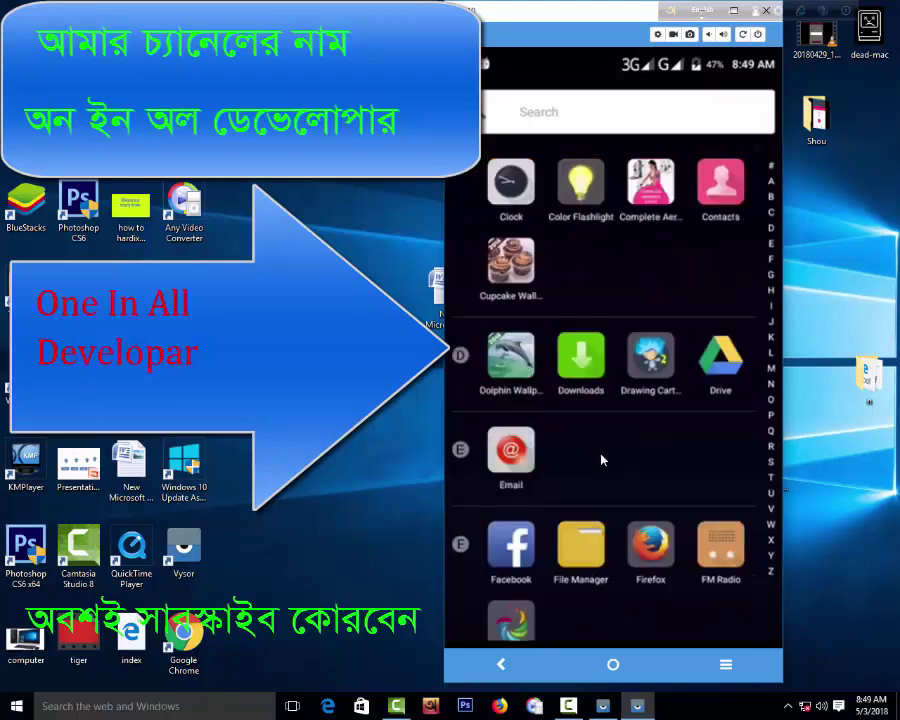
pyautogui.scroll(-10, 614, 535)
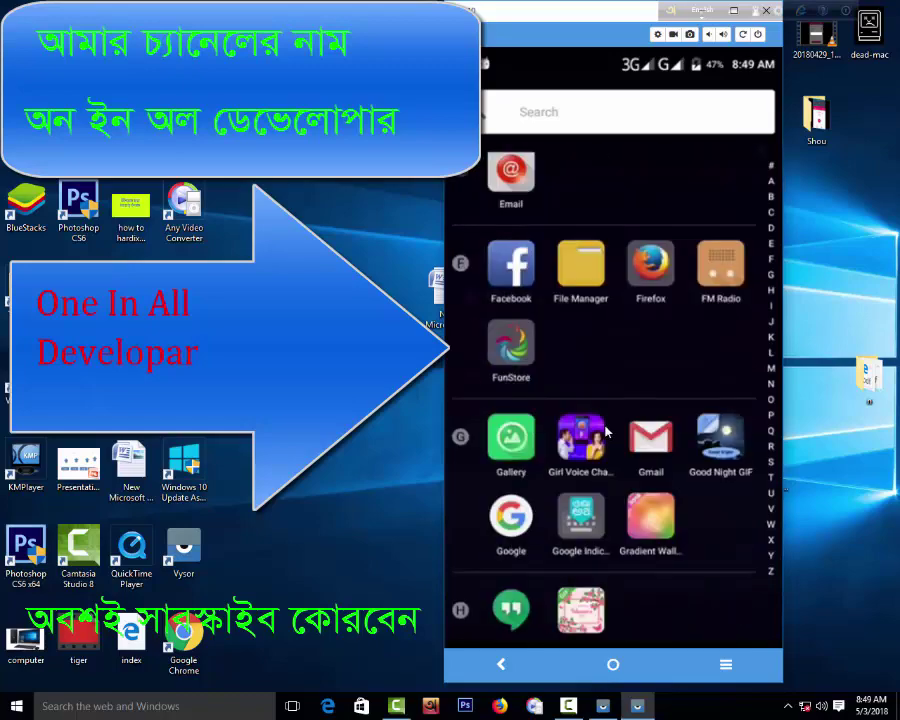
pyautogui.scroll(-8, 608, 437)
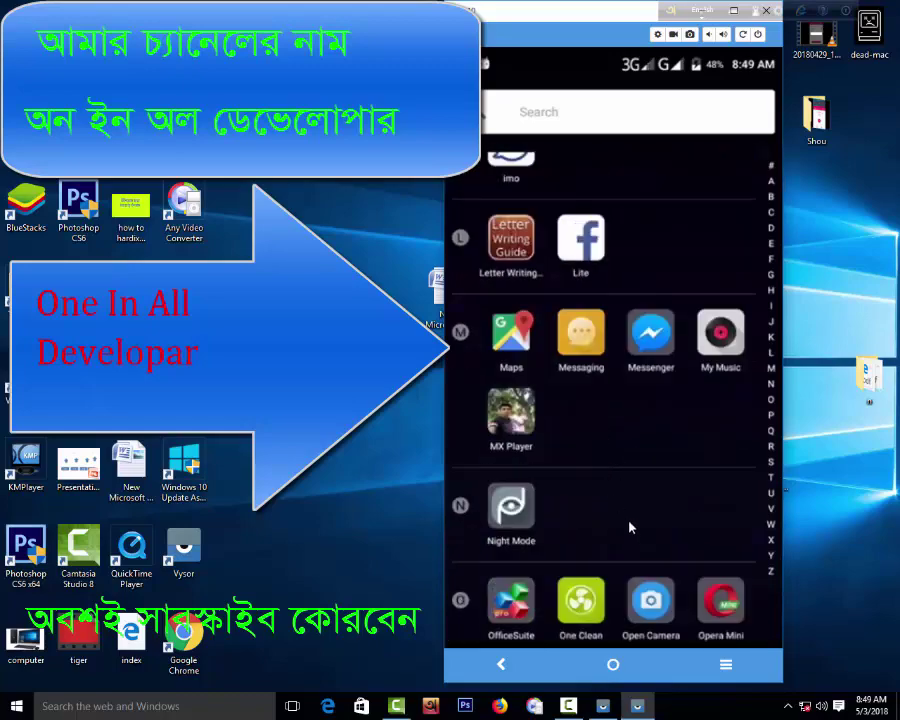
pyautogui.scroll(-4, 618, 518)
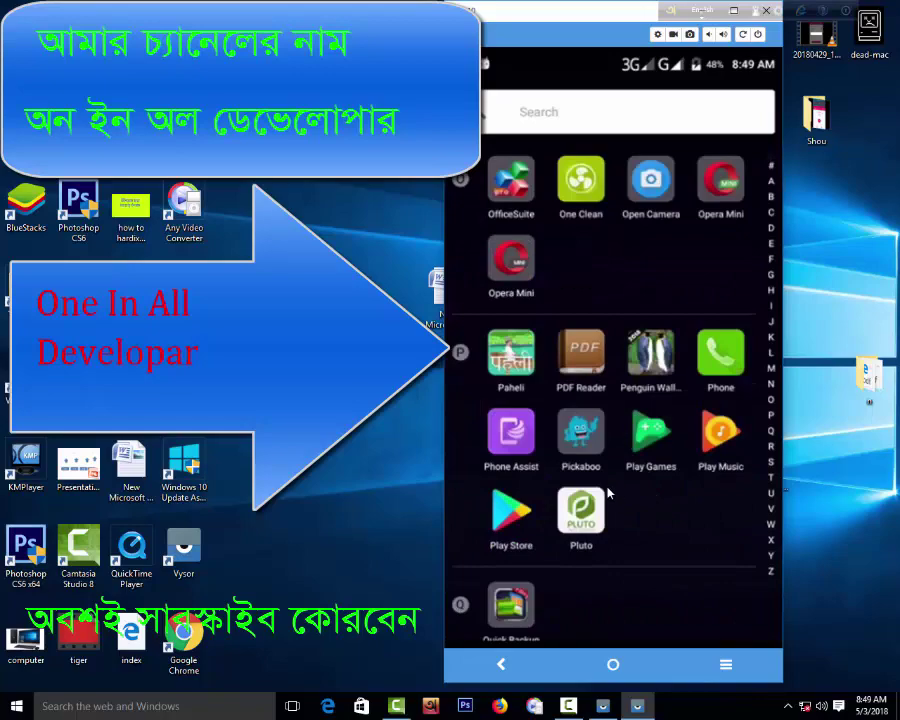
pyautogui.scroll(-3, 634, 457)
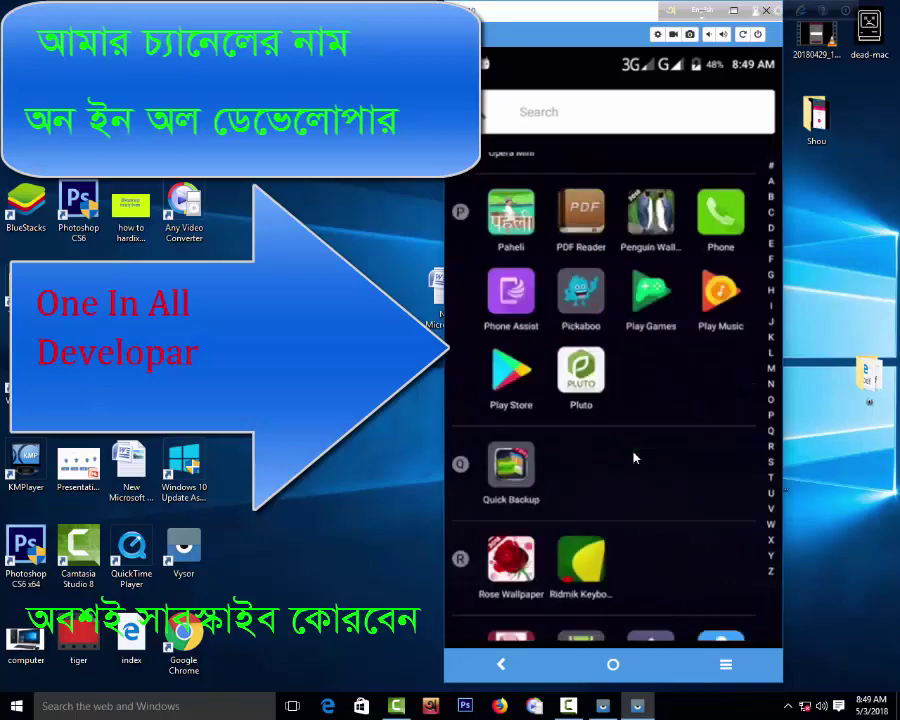
pyautogui.click(583, 558)
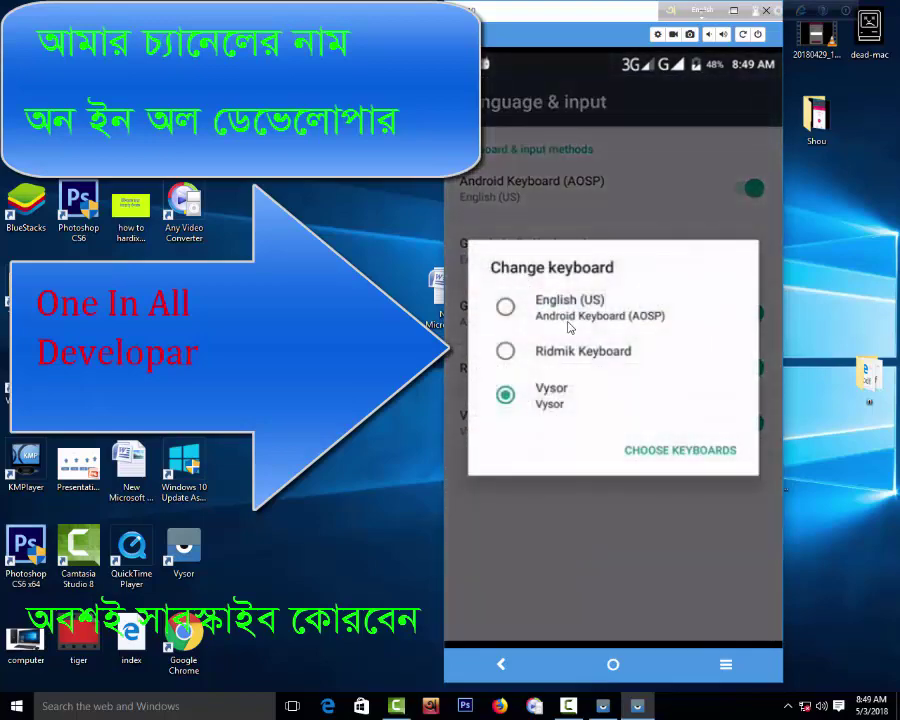
pyautogui.click(537, 358)
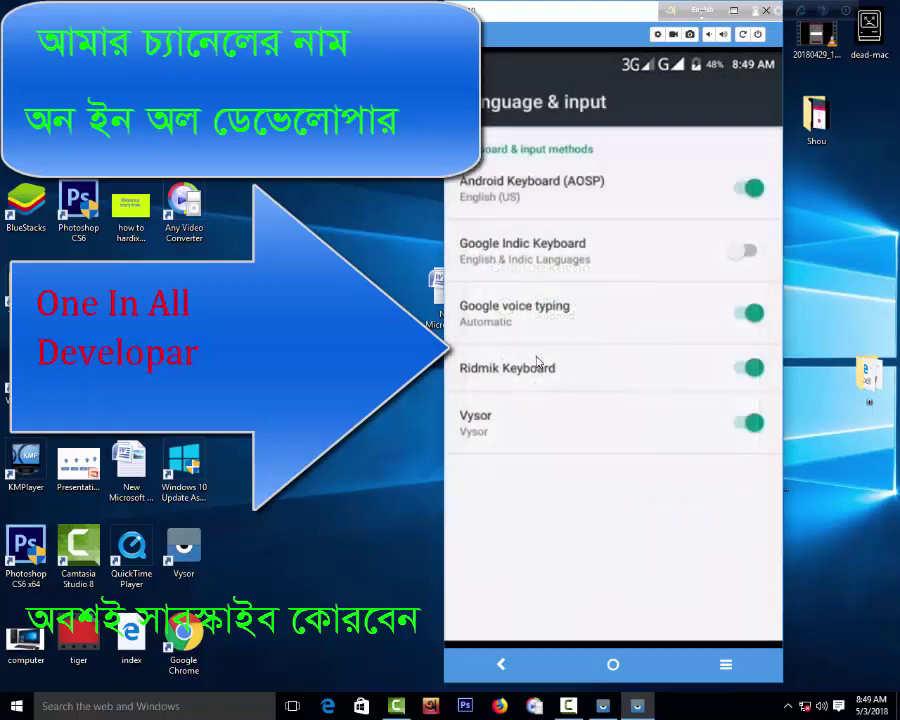
# Return to the phone's home screen and start a new text message in the Messaging app.
pyautogui.click(604, 660)
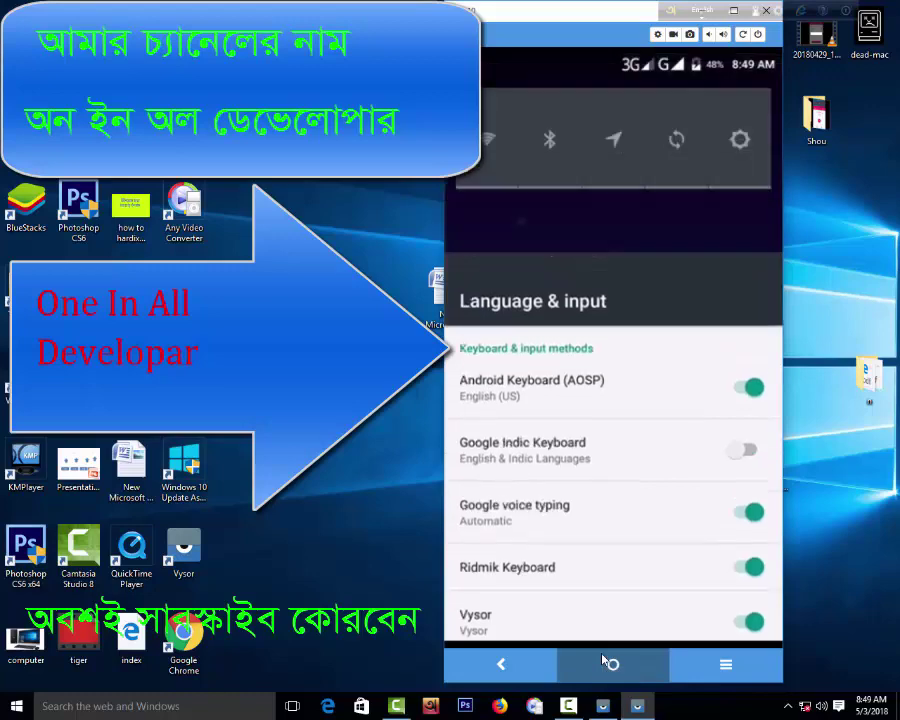
pyautogui.click(588, 612)
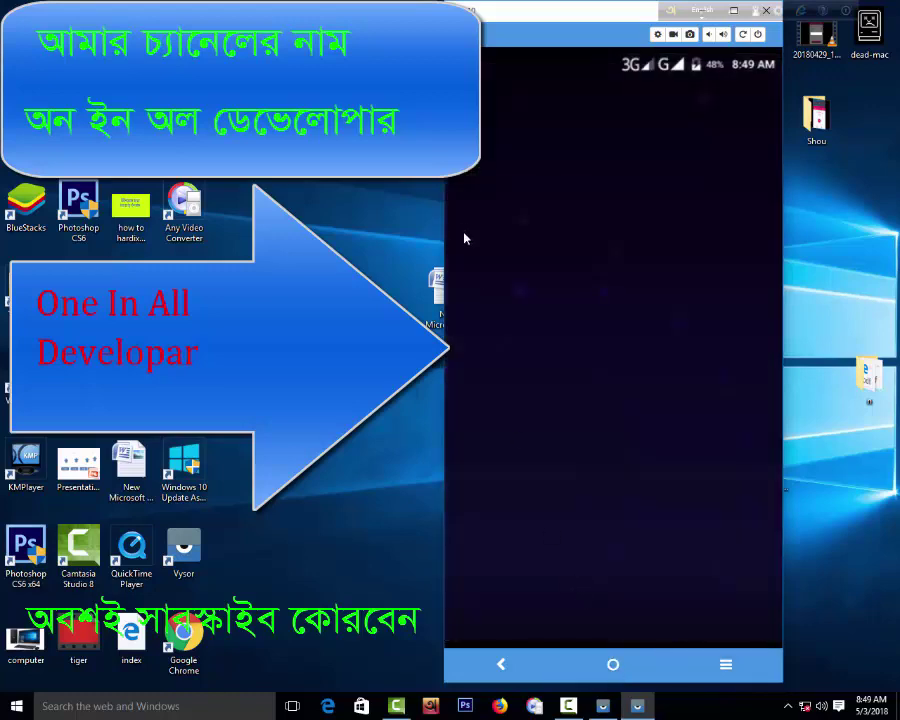
pyautogui.click(490, 177)
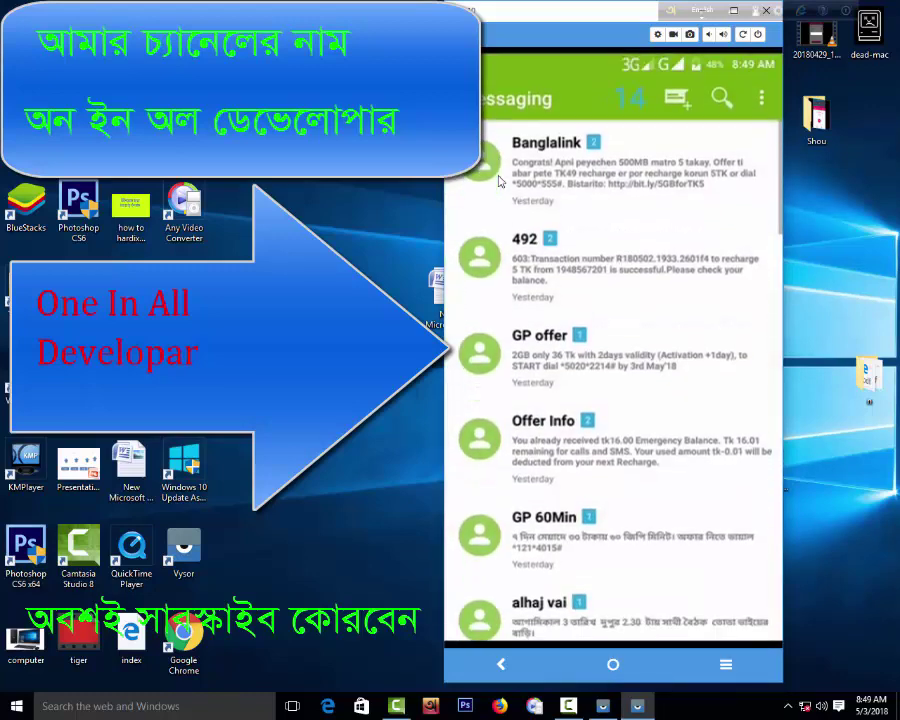
pyautogui.click(692, 97)
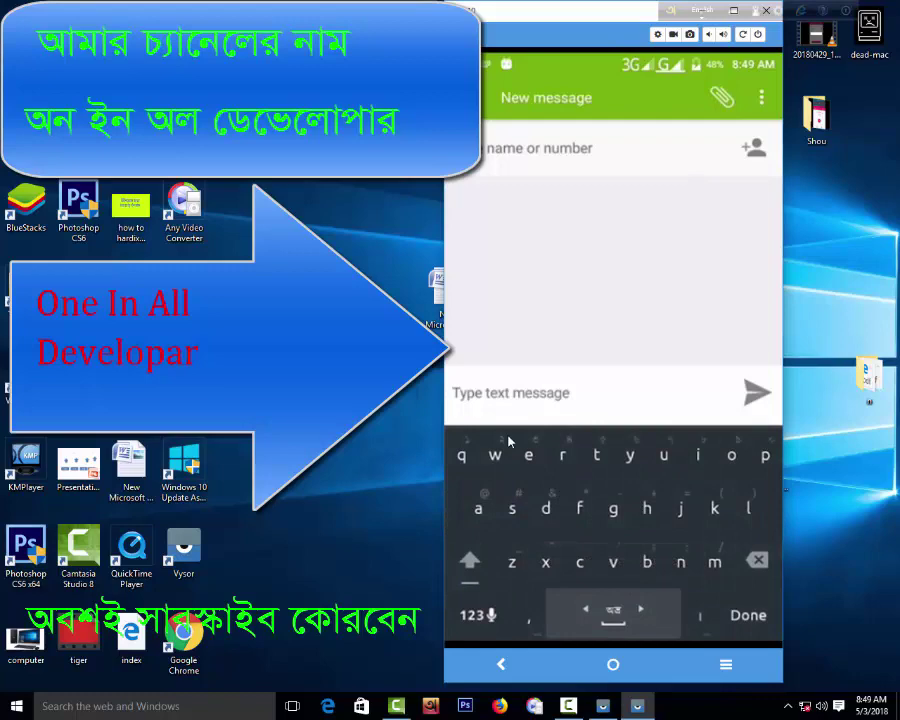
pyautogui.click(470, 508)
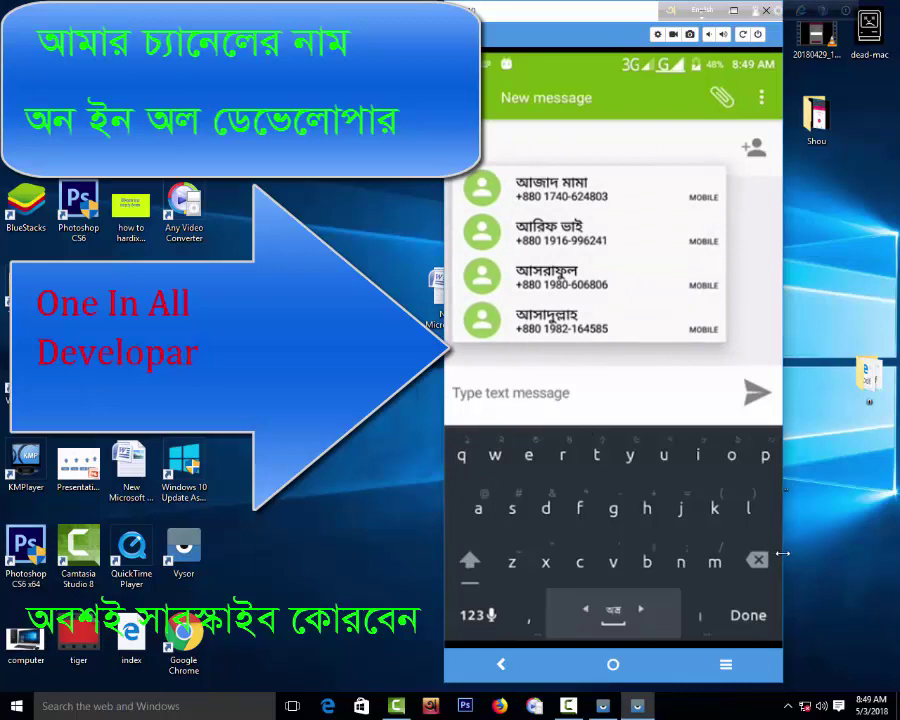
pyautogui.click(756, 558)
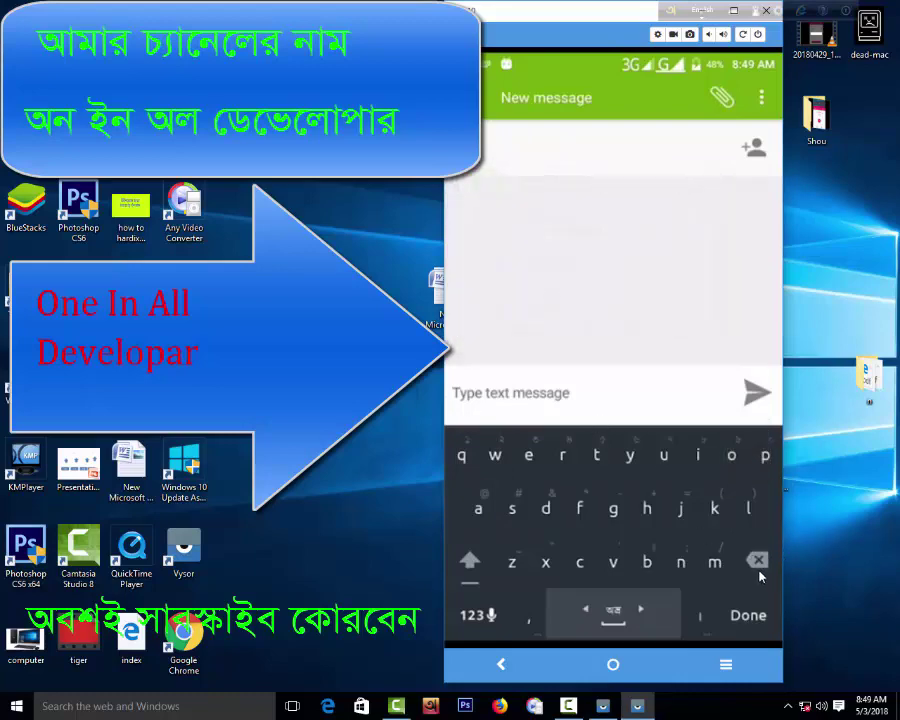
# Enter the Bengali word "আমার" followed by a space as the message body using Ridmik Keyboard.
pyautogui.click(562, 391)
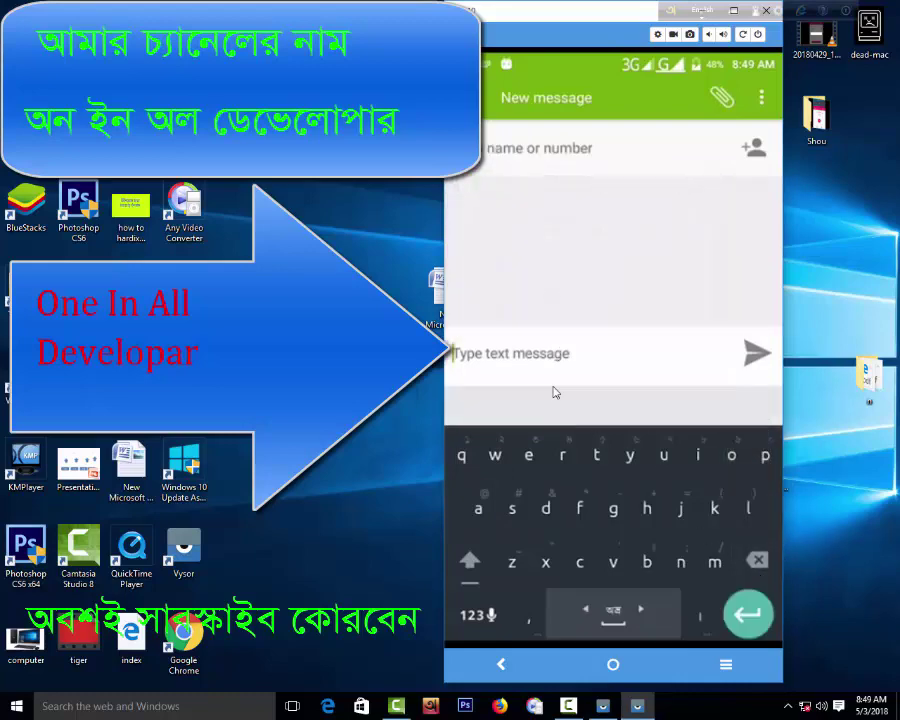
pyautogui.click(478, 509)
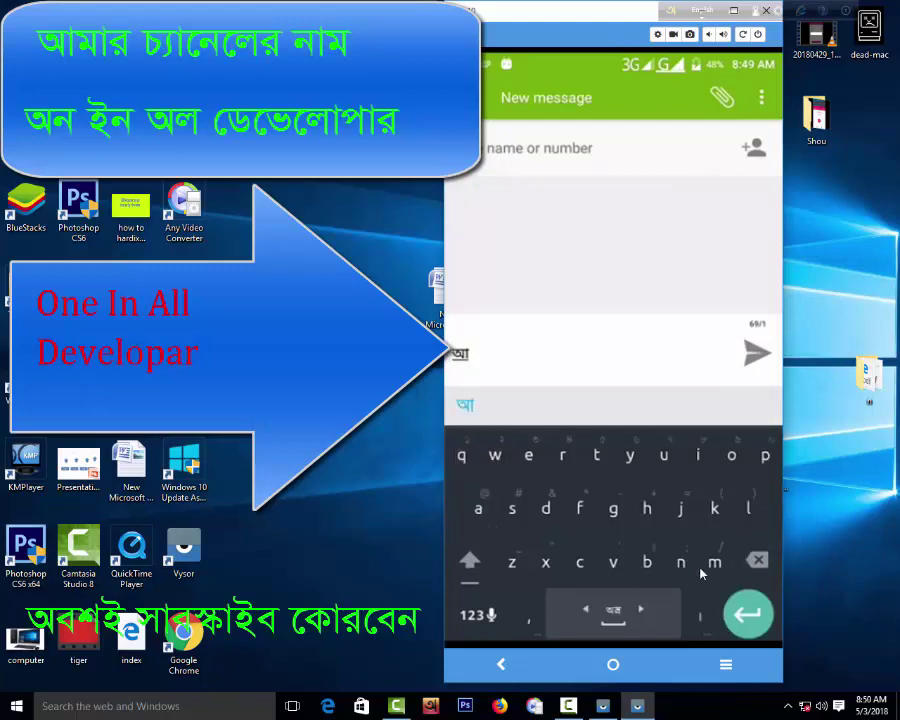
pyautogui.click(712, 563)
pyautogui.write('a')
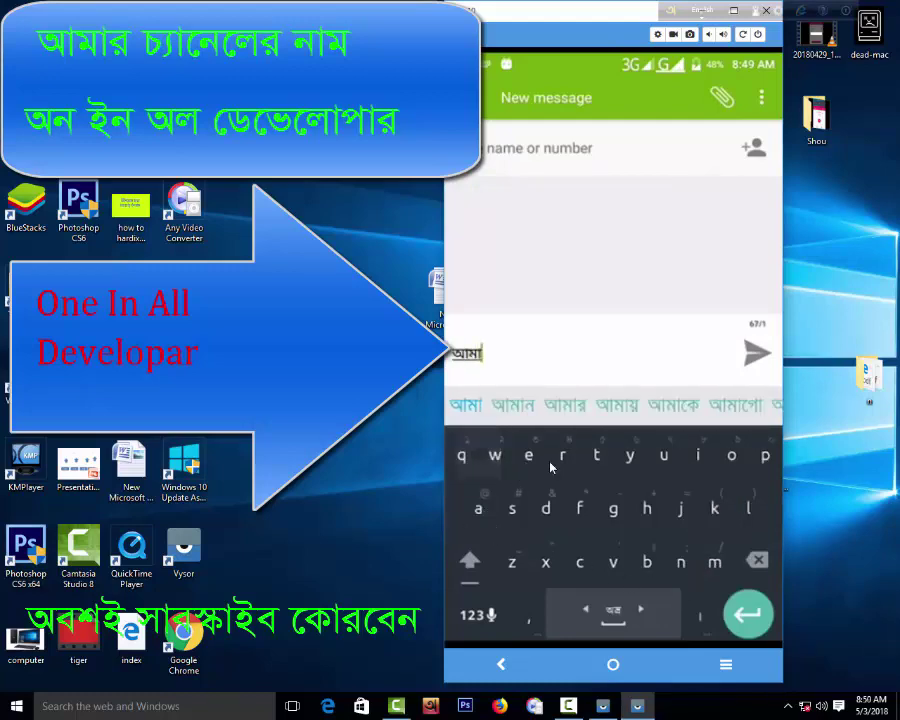
pyautogui.click(560, 458)
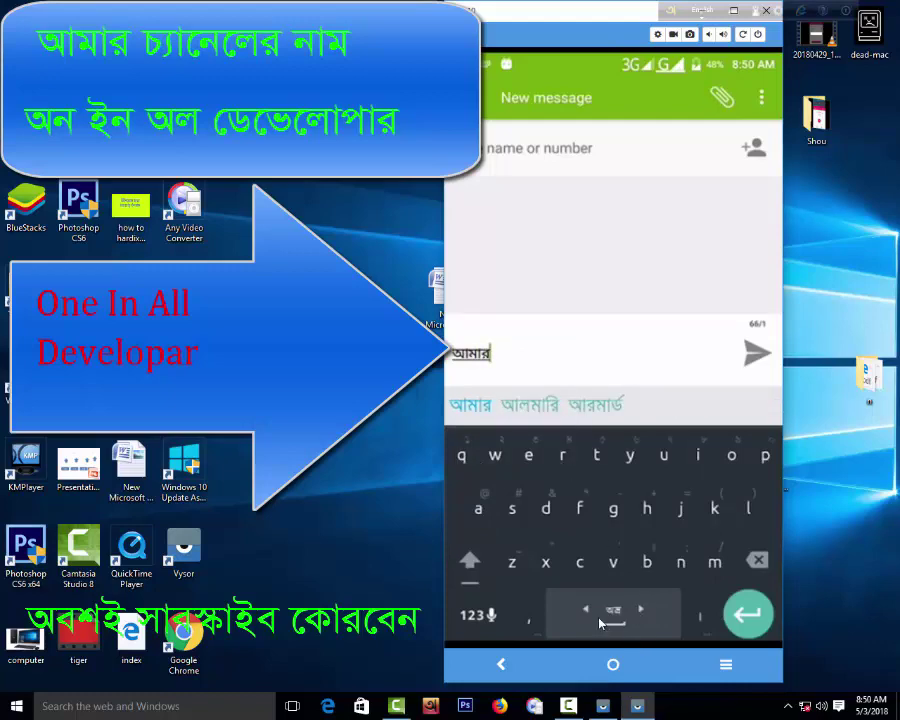
pyautogui.click(600, 620)
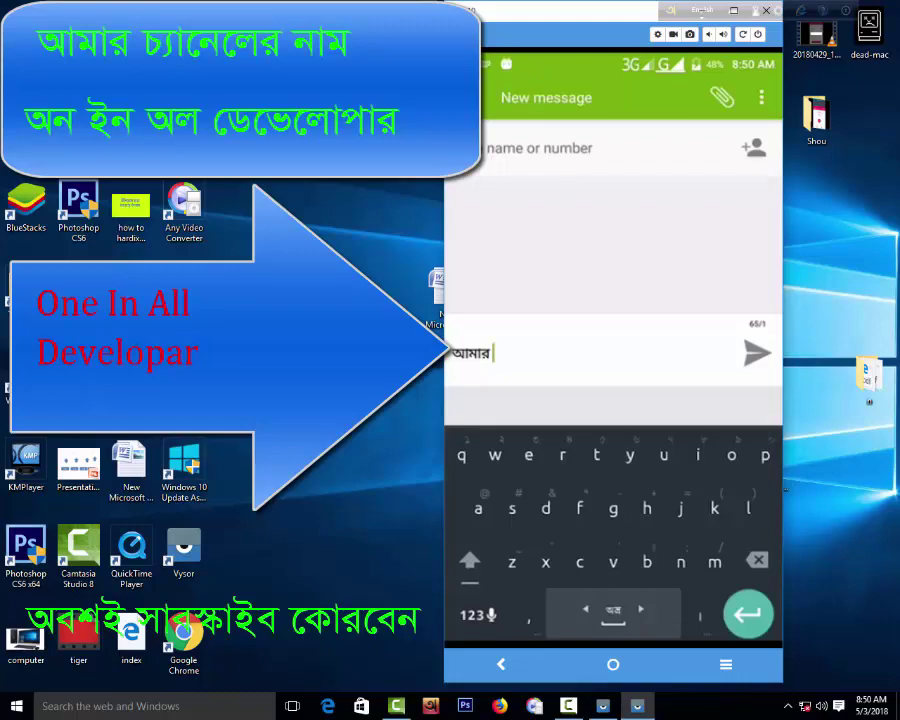
# Discard the test message and leave the Messaging app for the home screen.
pyautogui.press('Escape')
pyautogui.press('Escape')
pyautogui.press('Escape')
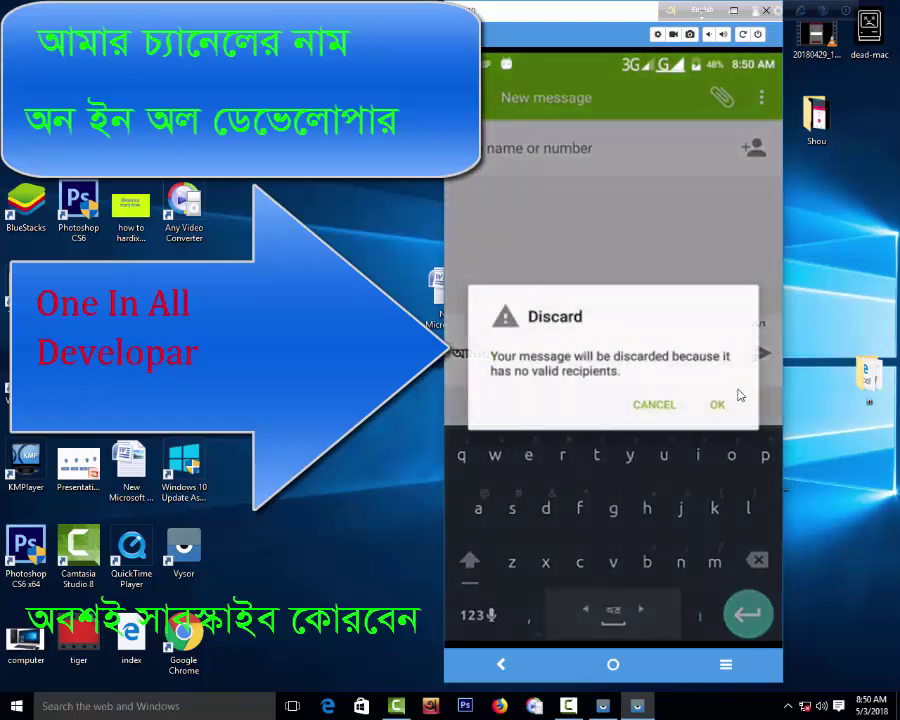
pyautogui.click(717, 405)
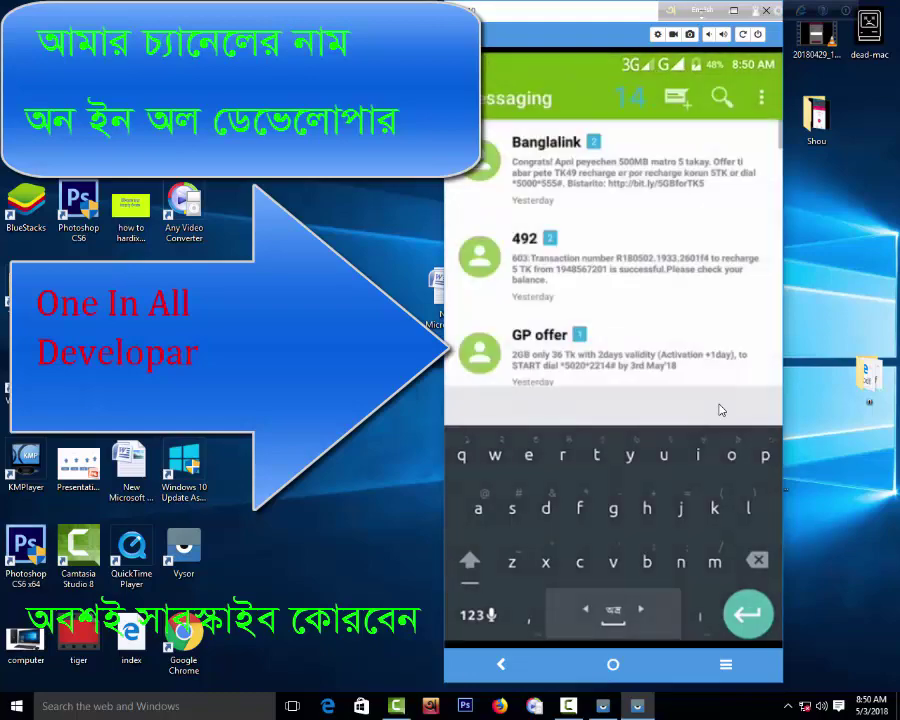
pyautogui.click(613, 664)
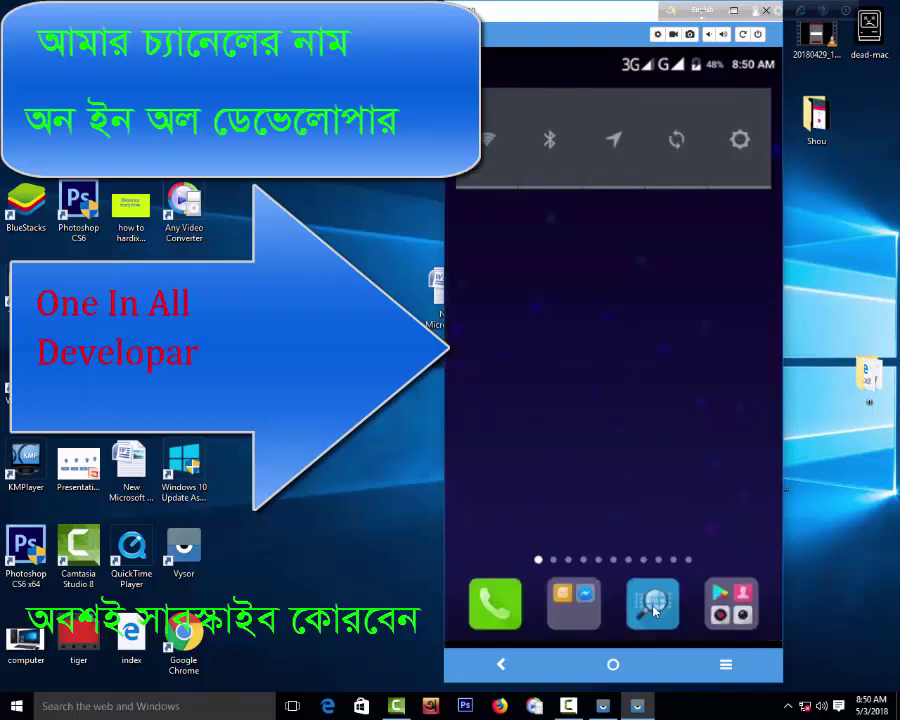
# Open the phone's app drawer and look through the alphabetical app list towards its beginning.
pyautogui.click(652, 603)
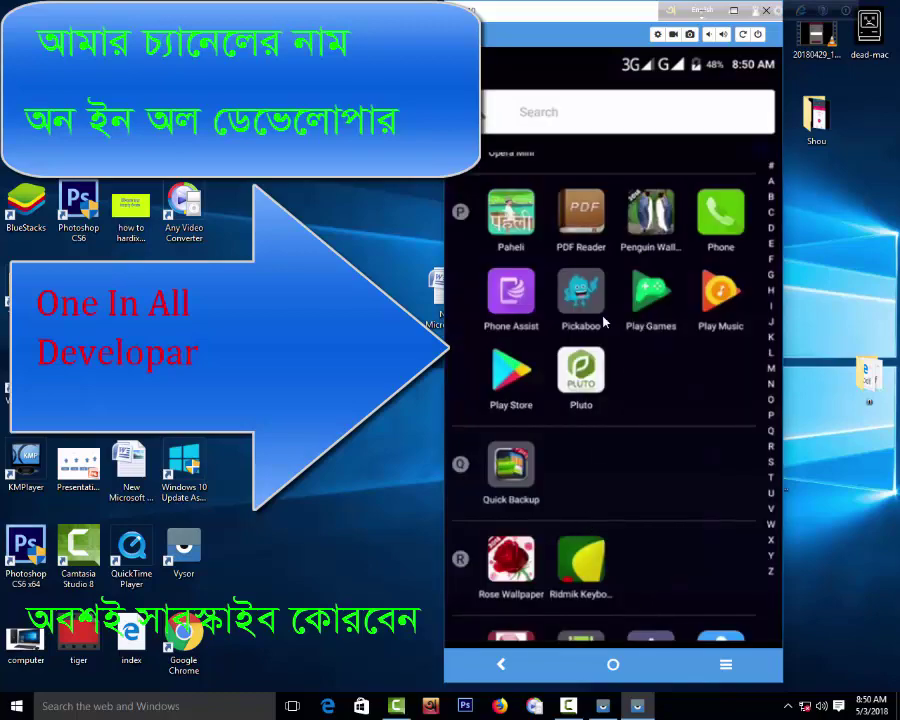
pyautogui.scroll(3, 604, 308)
pyautogui.scroll(5, 593, 288)
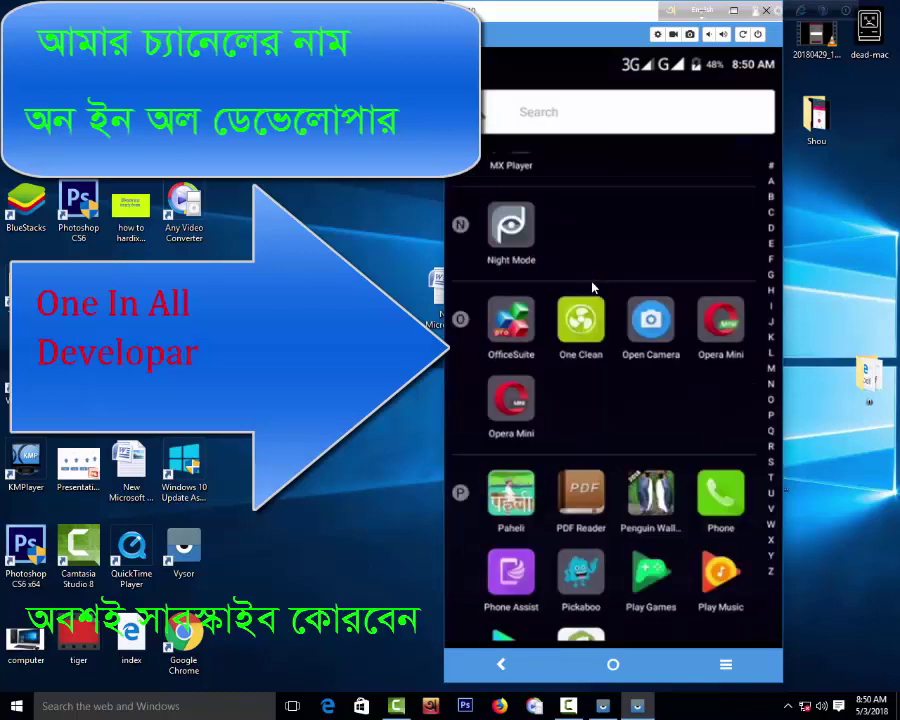
pyautogui.scroll(6, 594, 270)
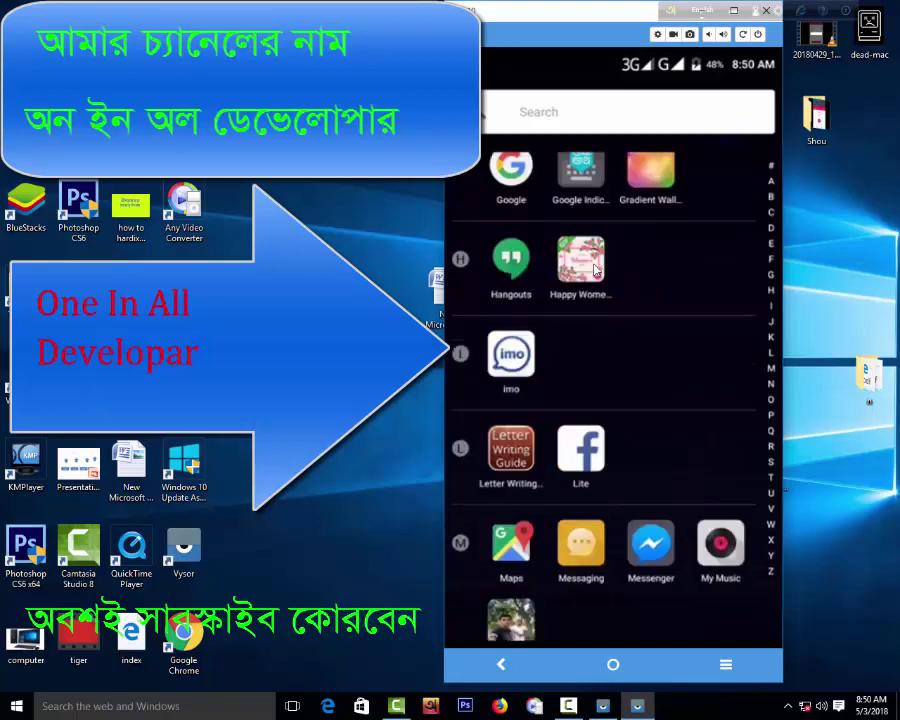
pyautogui.scroll(3, 594, 270)
pyautogui.scroll(5, 594, 268)
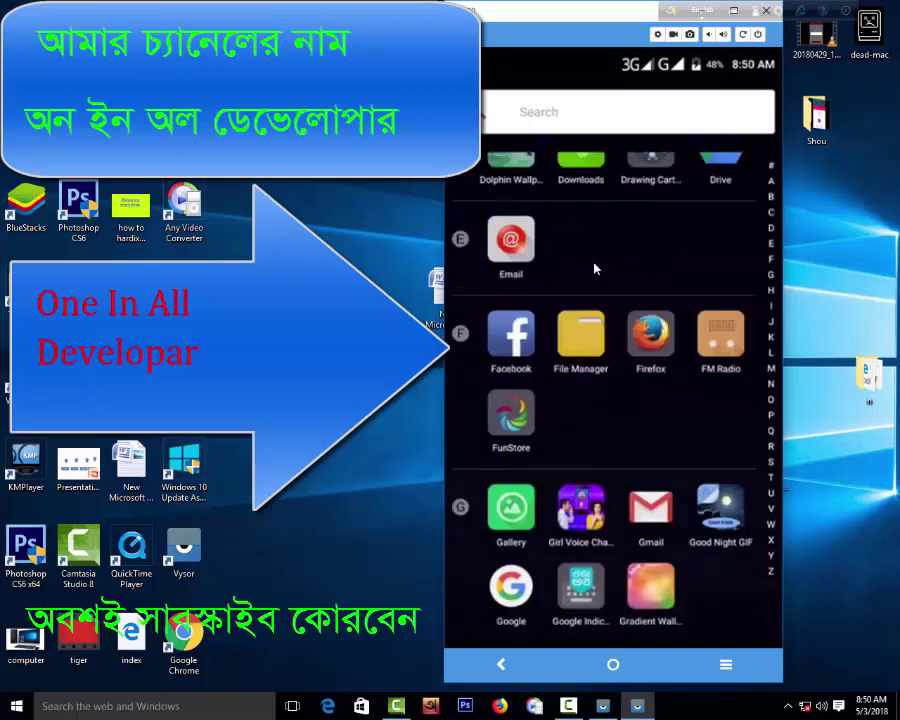